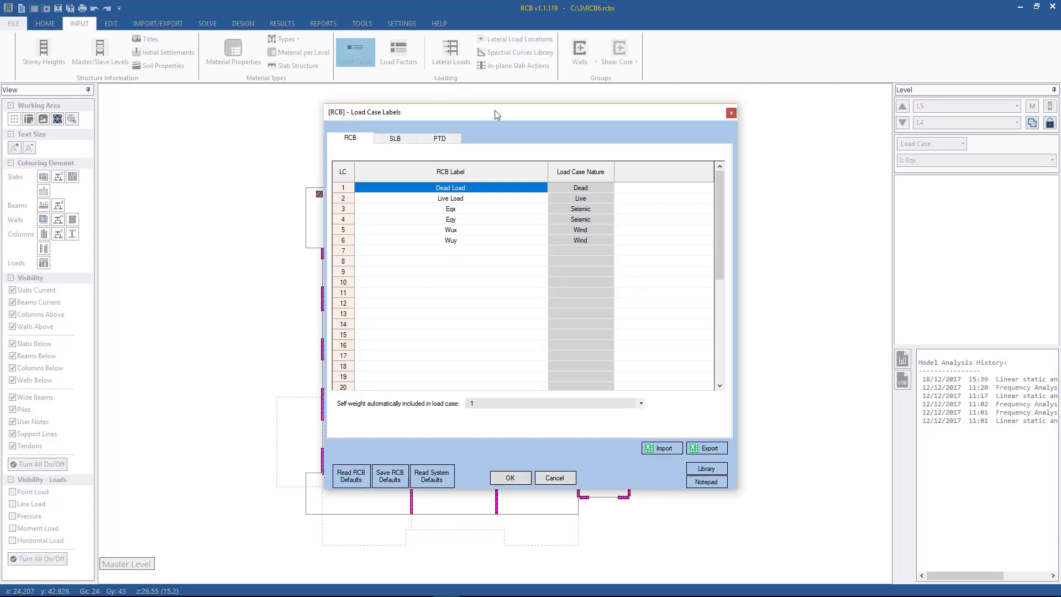
Review the RCB load case labels for the live load and the seismic cases Eqx and Eqy.
click(453, 198)
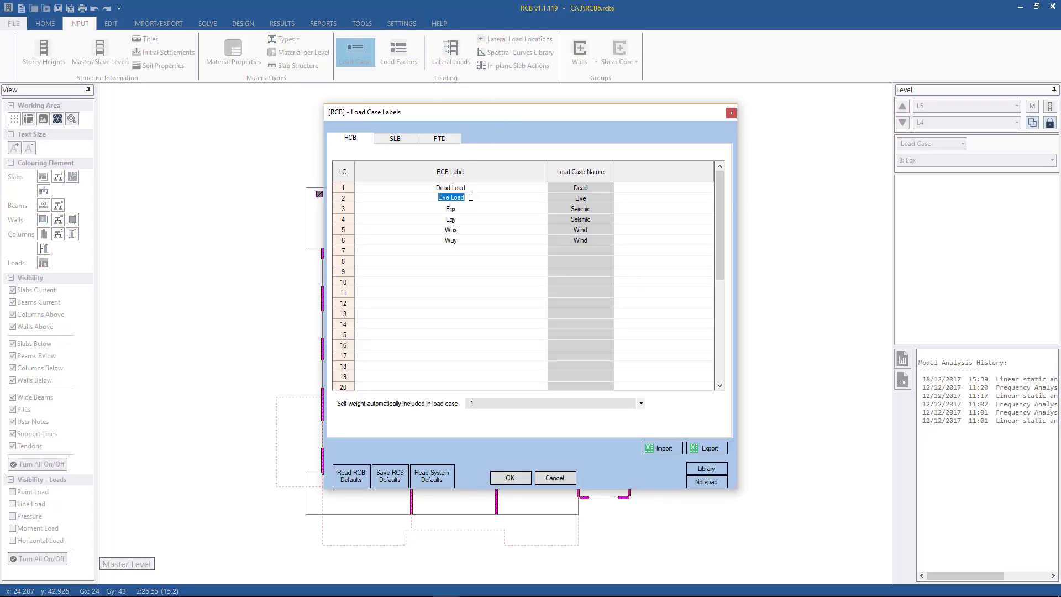
click(468, 209)
click(473, 220)
Check the SLB labels for Eqx and Eqy against their RCB mapping and close the load case labels.
click(396, 139)
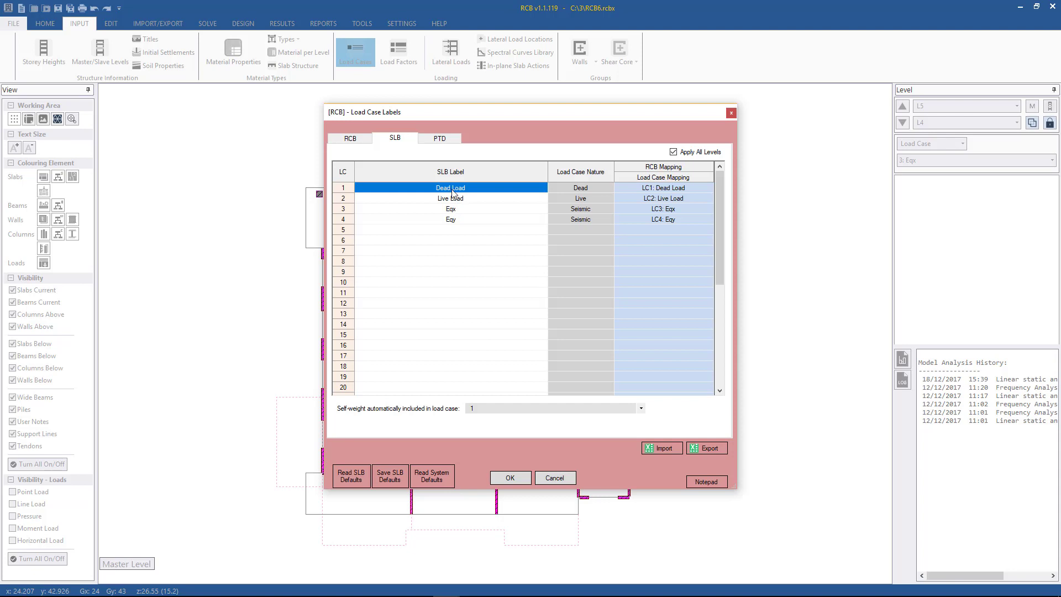
double_click(457, 212)
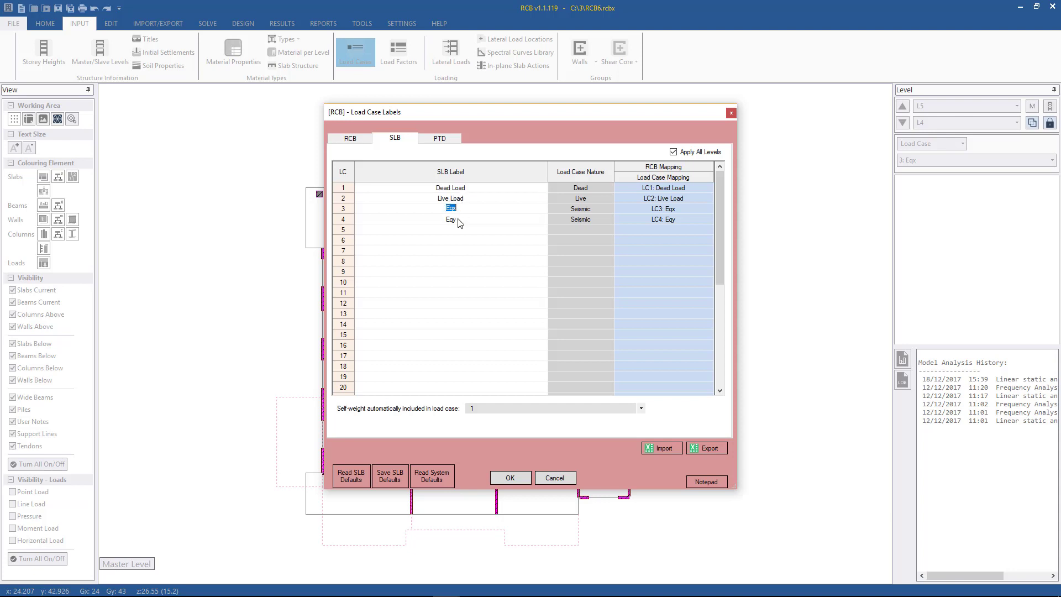
double_click(457, 221)
click(512, 478)
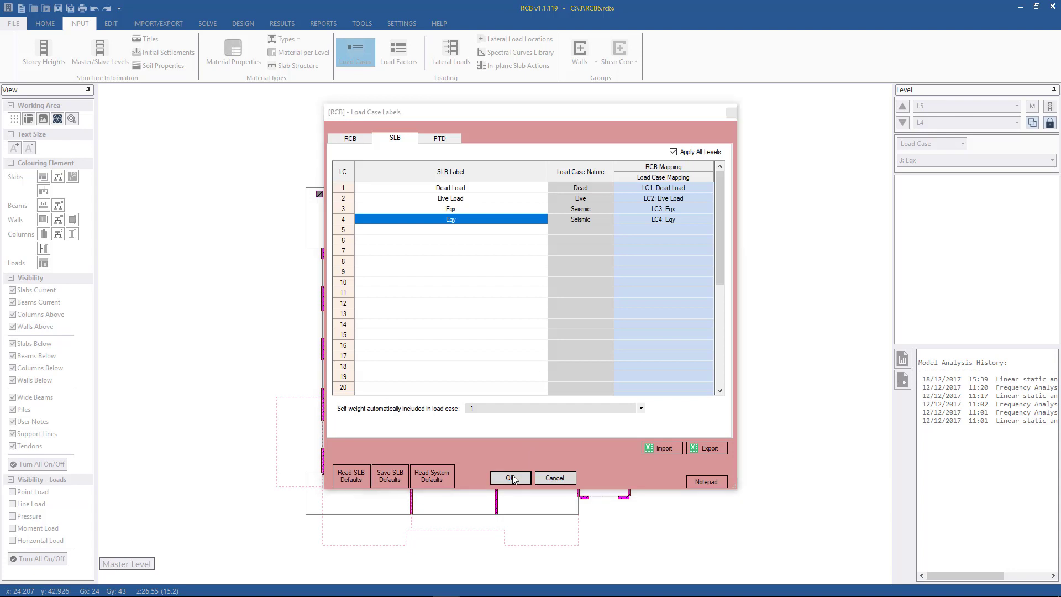
click(511, 478)
click(576, 338)
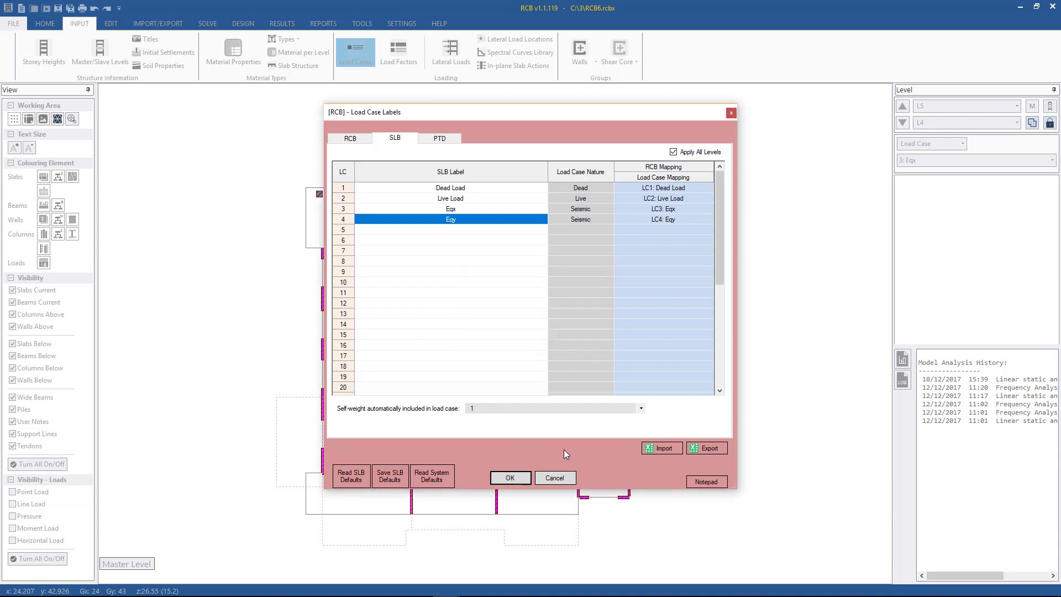
click(554, 478)
Open the load combination factors and enlarge the window to view the SLB combinations.
click(396, 60)
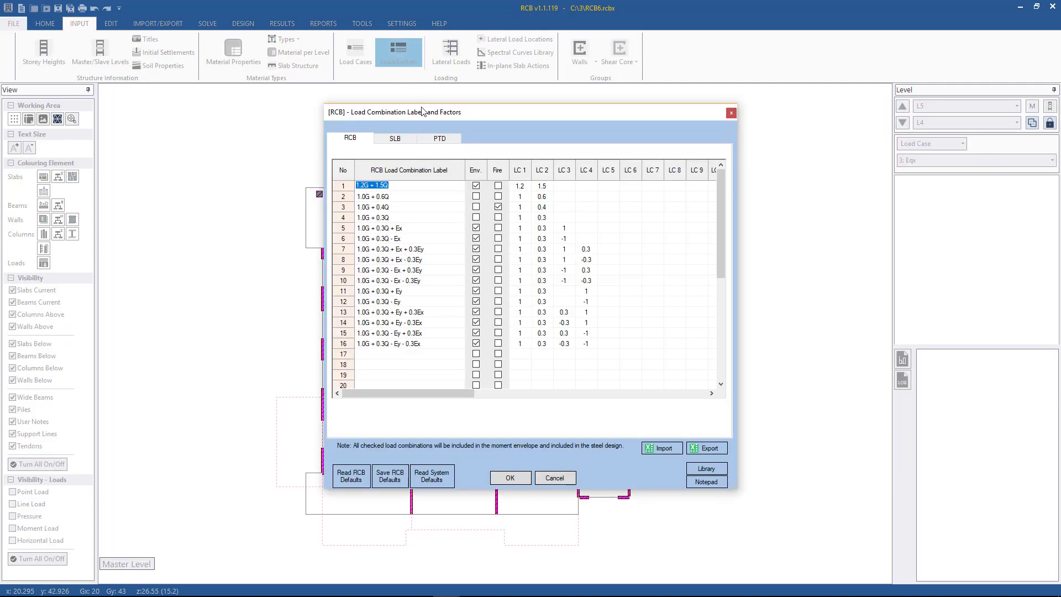
drag(404, 100, 397, 97)
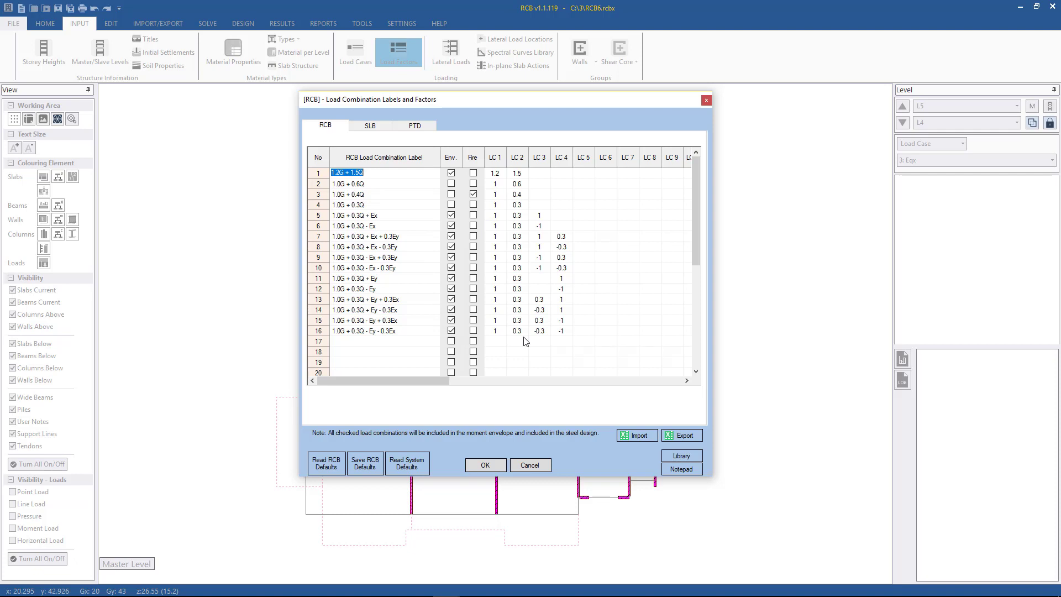
click(382, 127)
drag(466, 98, 433, 48)
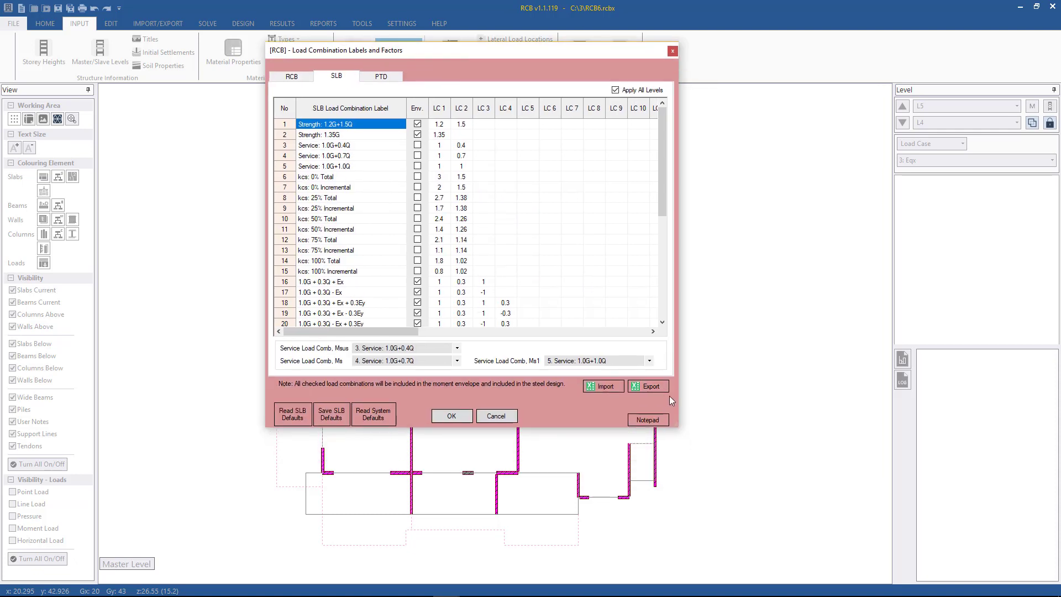
drag(675, 423, 773, 546)
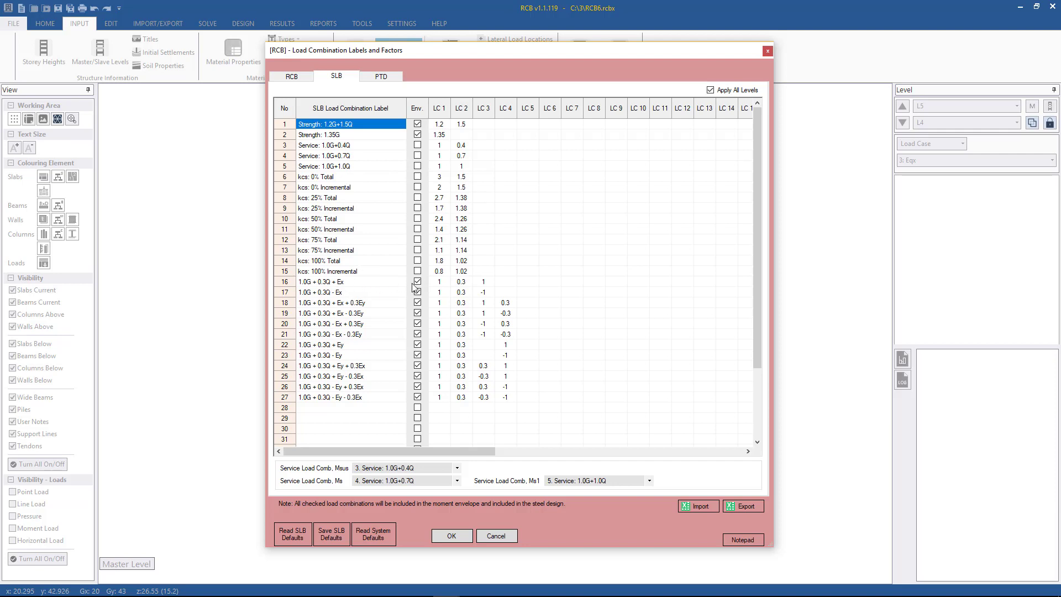
Compare the RCB load combinations with the SLB load combinations, including the earthquake combinations.
click(296, 79)
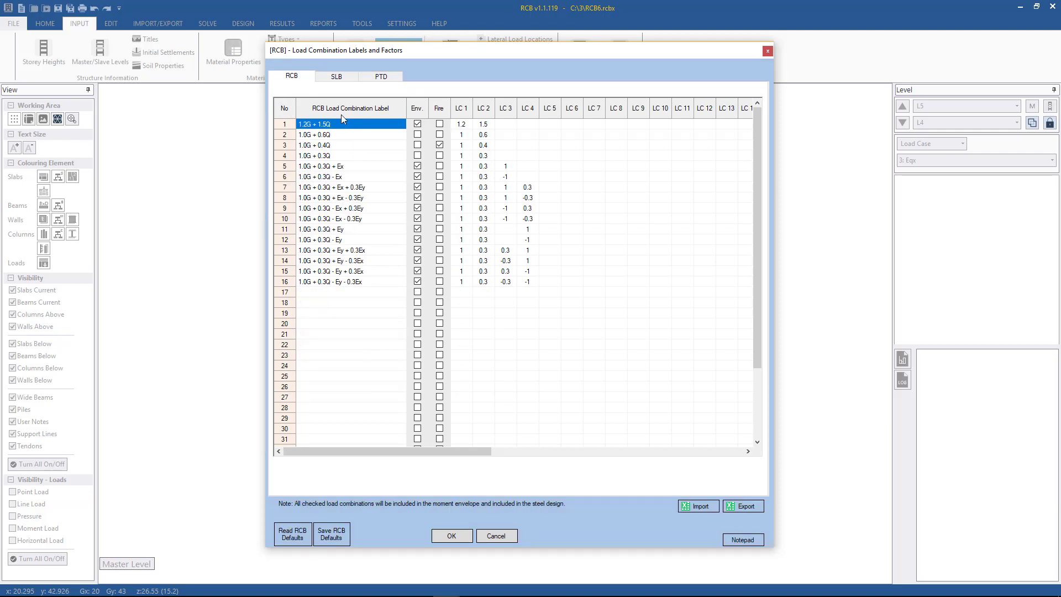
click(338, 77)
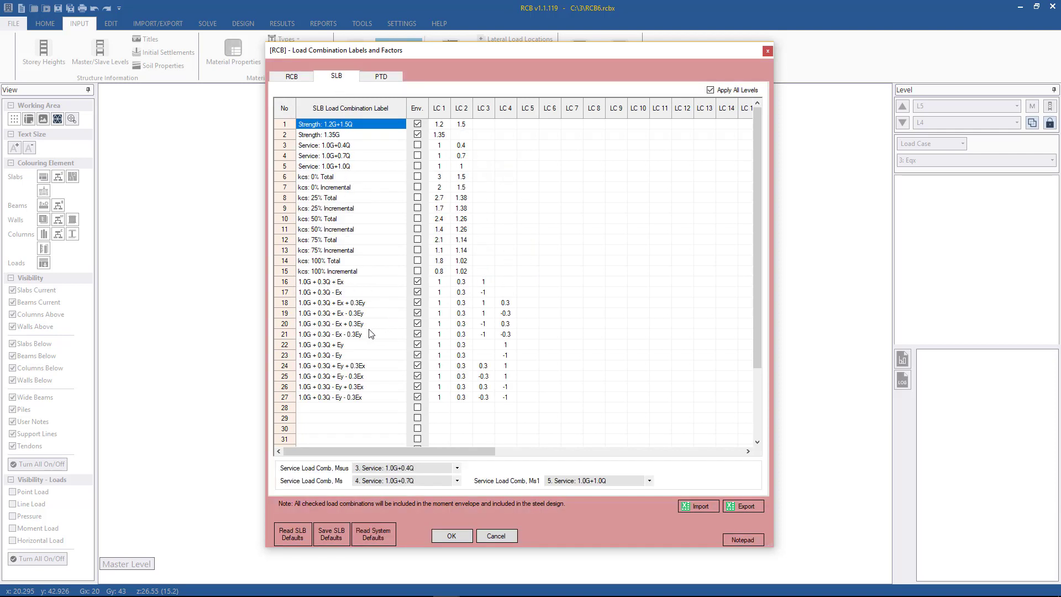
click(302, 80)
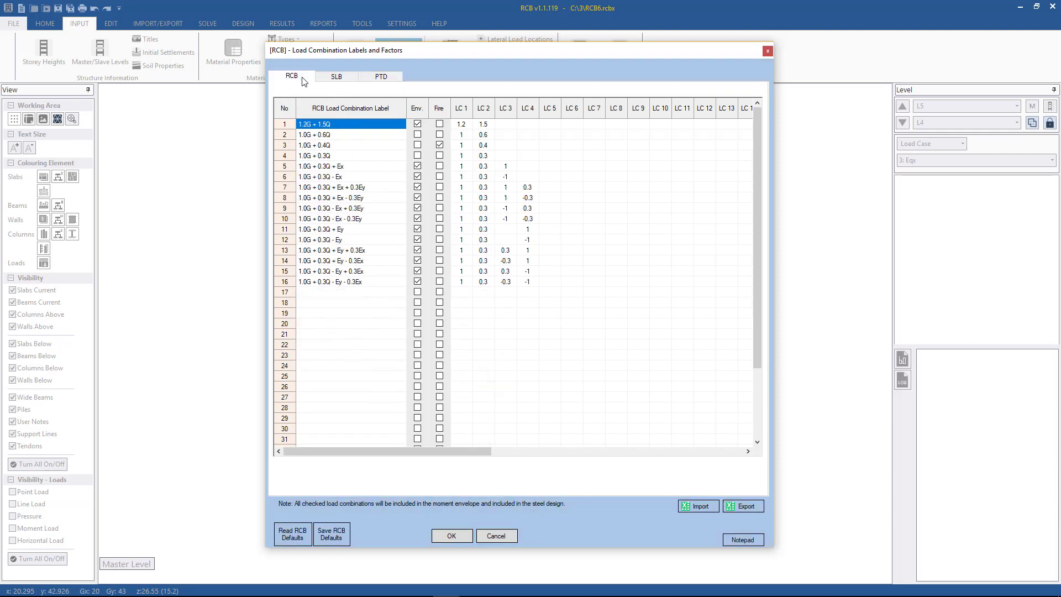
click(337, 77)
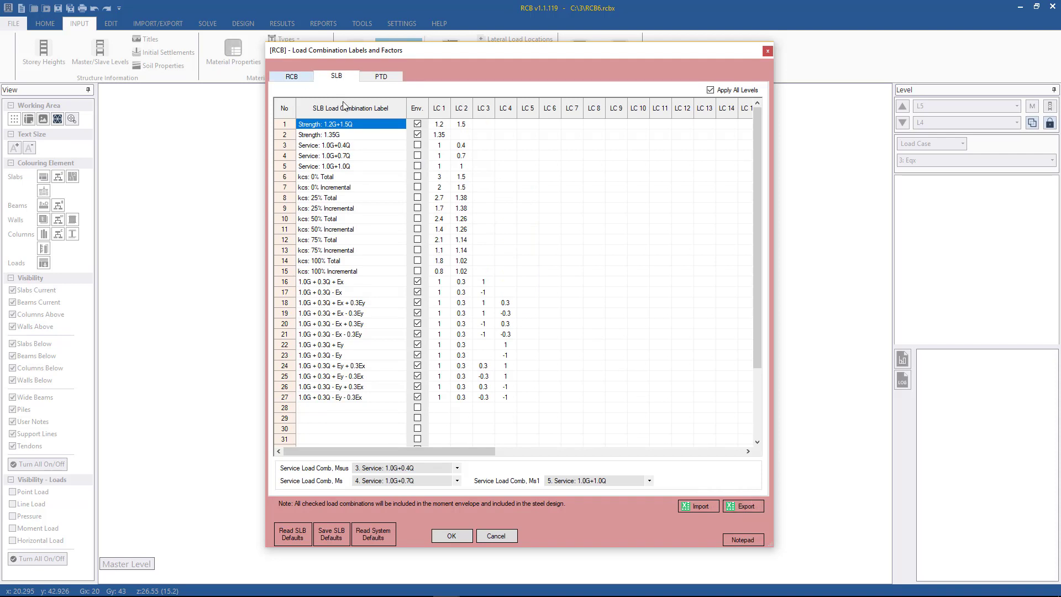
click(300, 75)
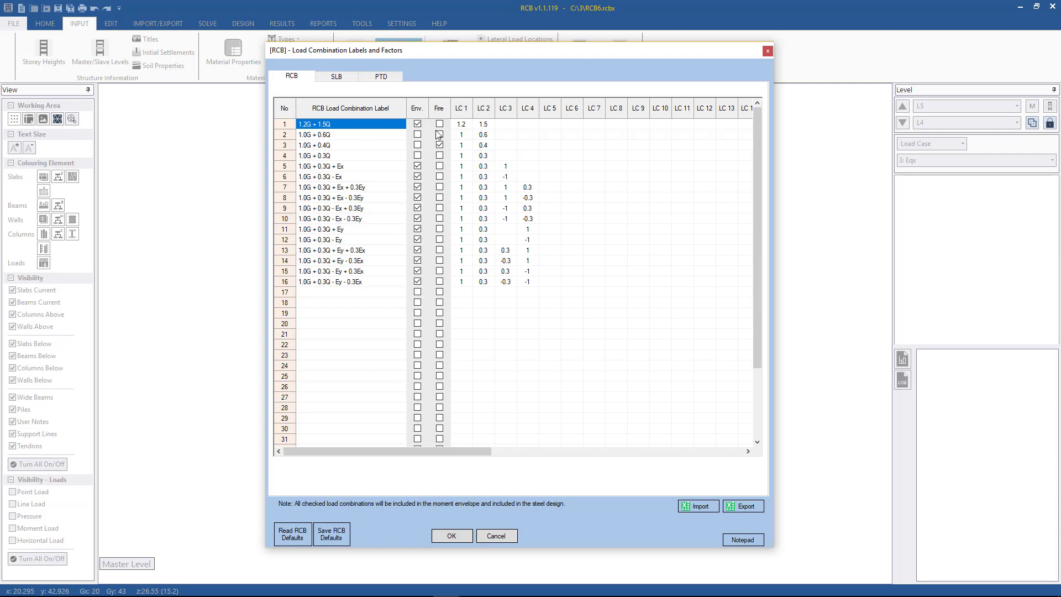
click(336, 77)
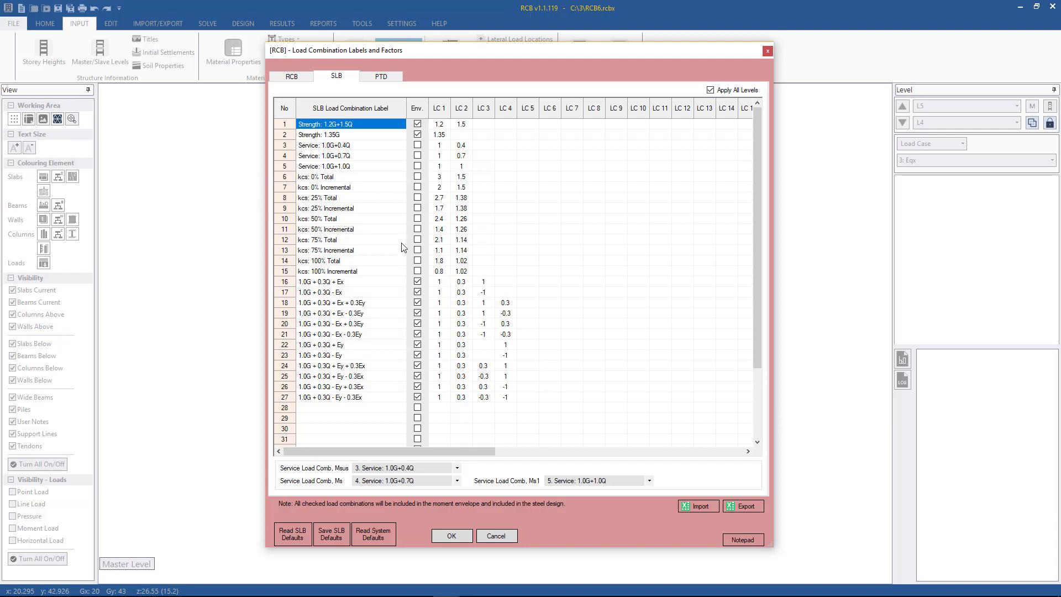
Inspect the factors of the SLB earthquake combinations and close the load combinations without saving.
click(484, 293)
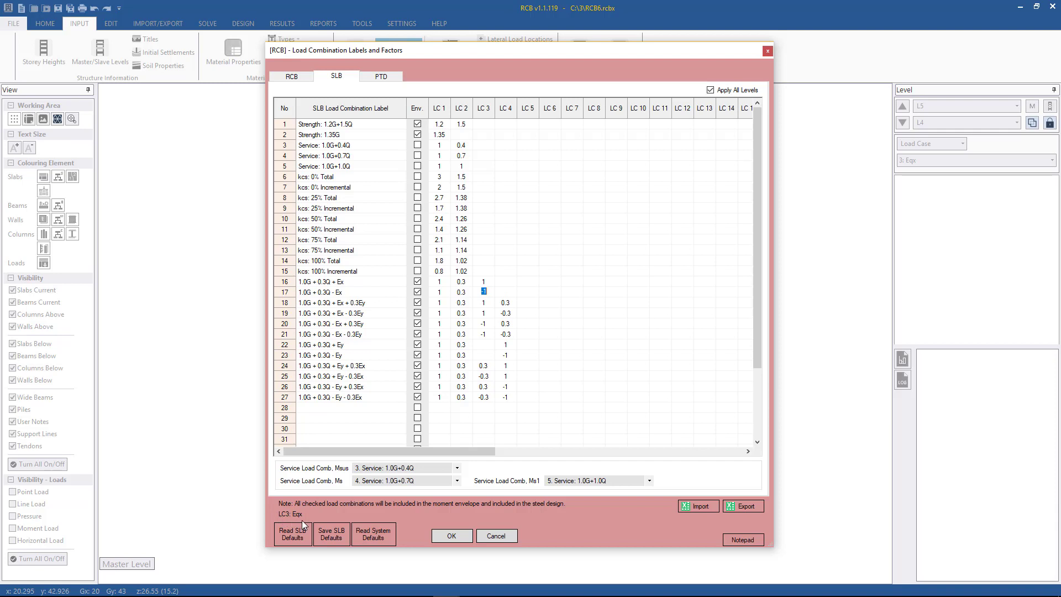
click(506, 302)
click(439, 333)
click(440, 313)
click(496, 536)
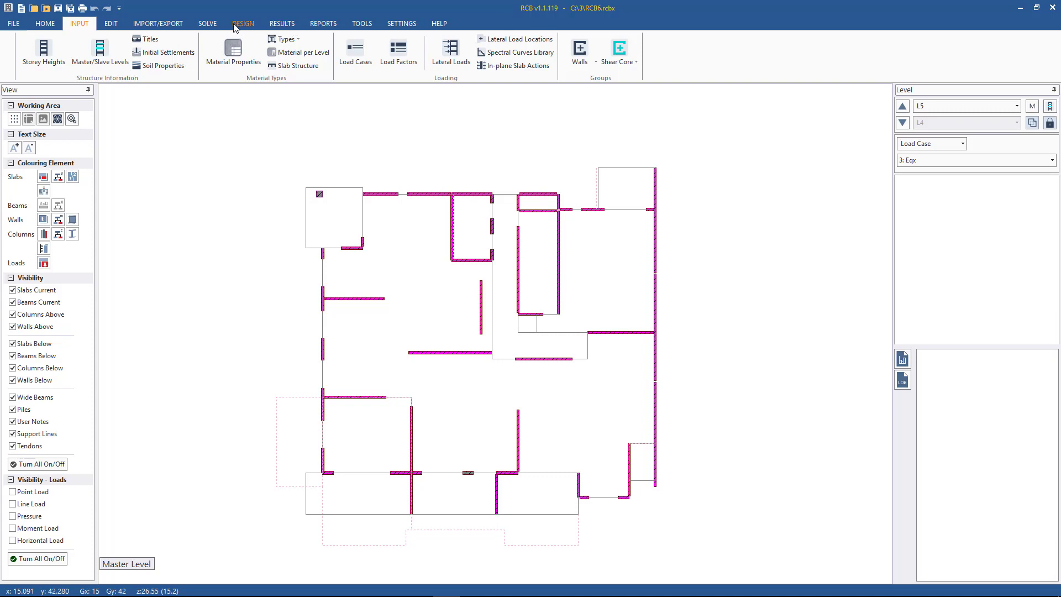
Open the SLB/PTD batch export and enable Export Moment Field in the all-levels analysis settings.
click(209, 26)
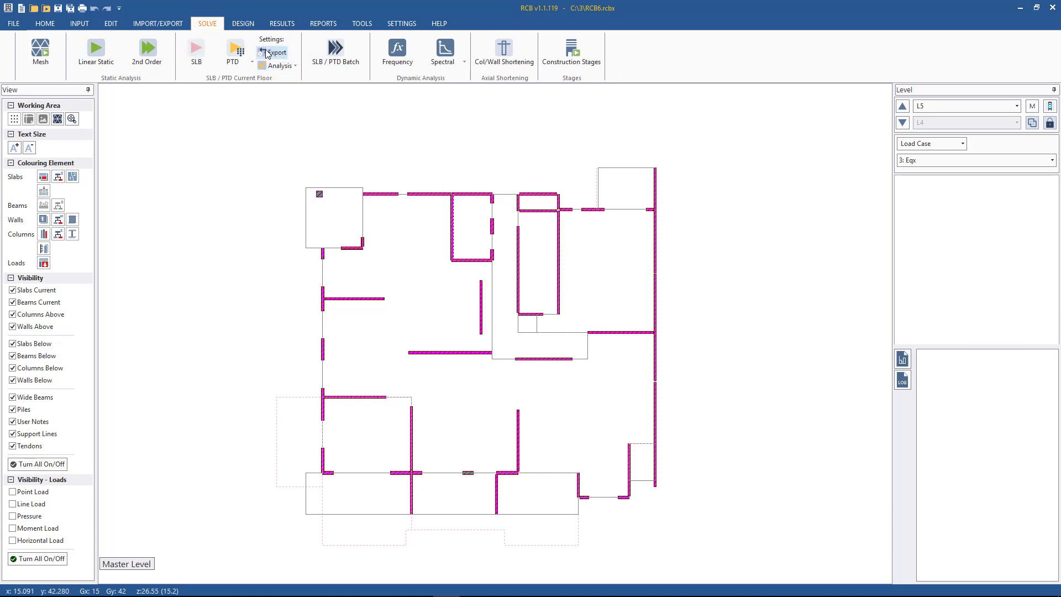
click(332, 53)
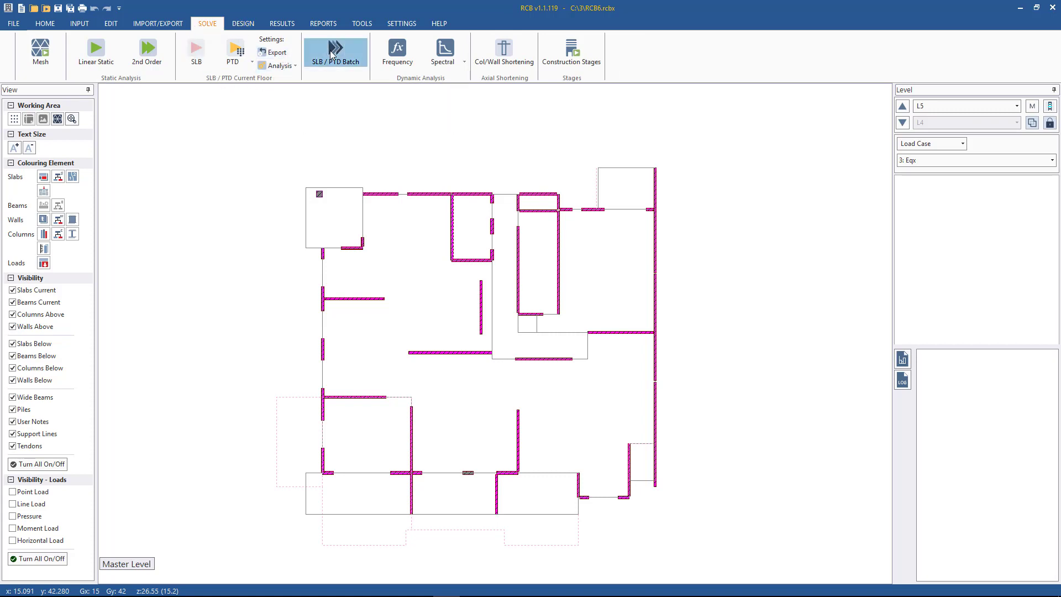
drag(418, 195, 363, 118)
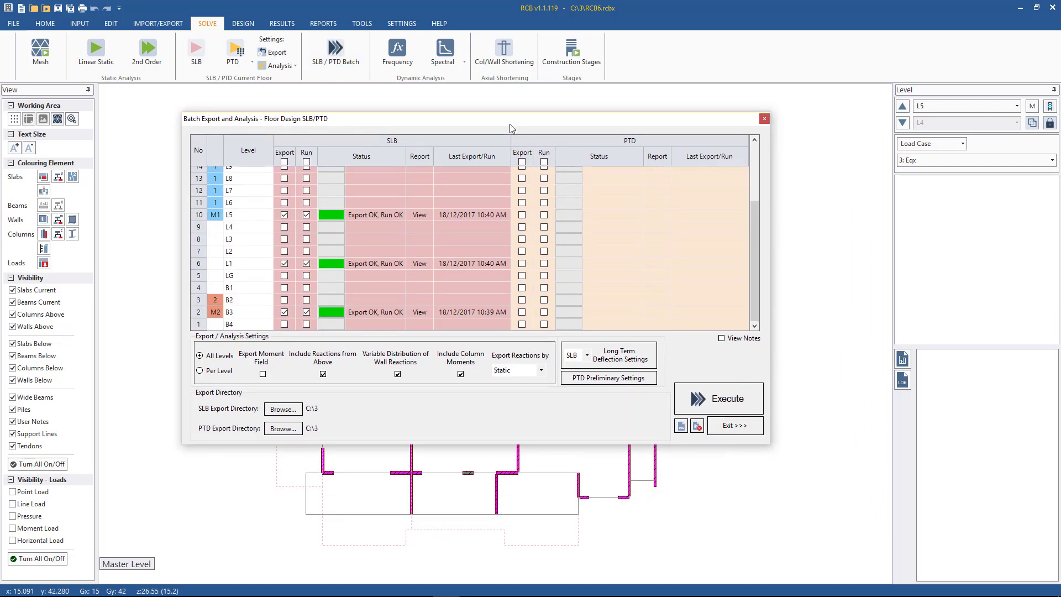
drag(511, 118, 496, 94)
click(248, 349)
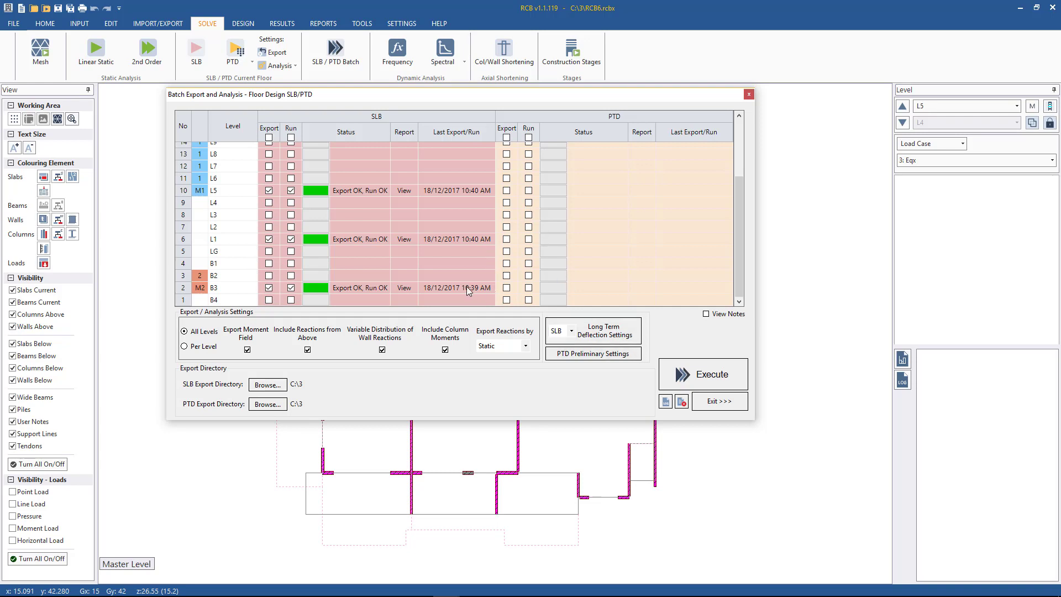
Execute the batch export and analysis with load cases Eqx and Eqy exported as moment fields.
click(707, 380)
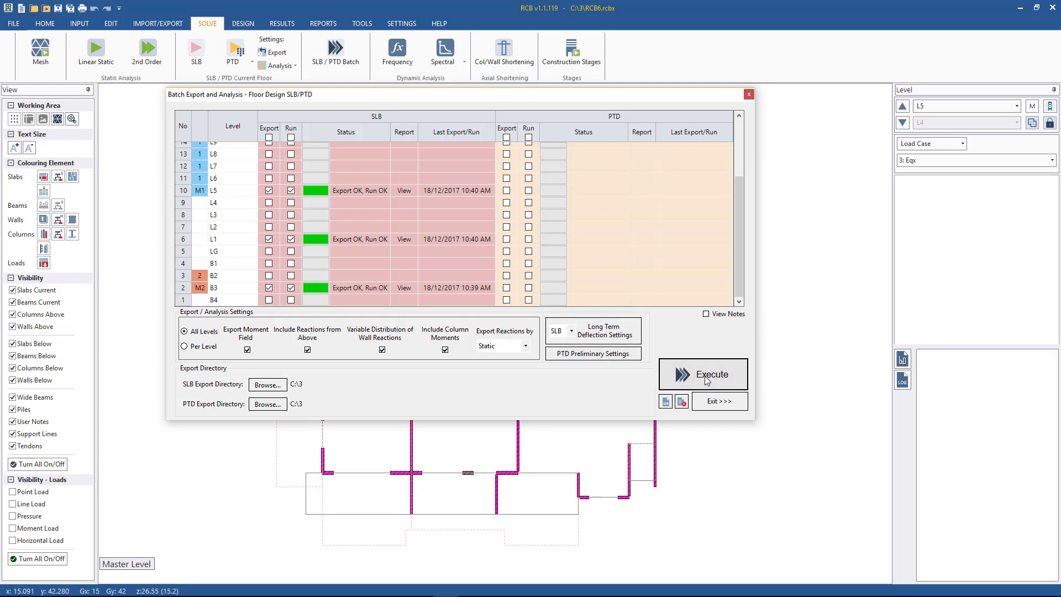
click(547, 343)
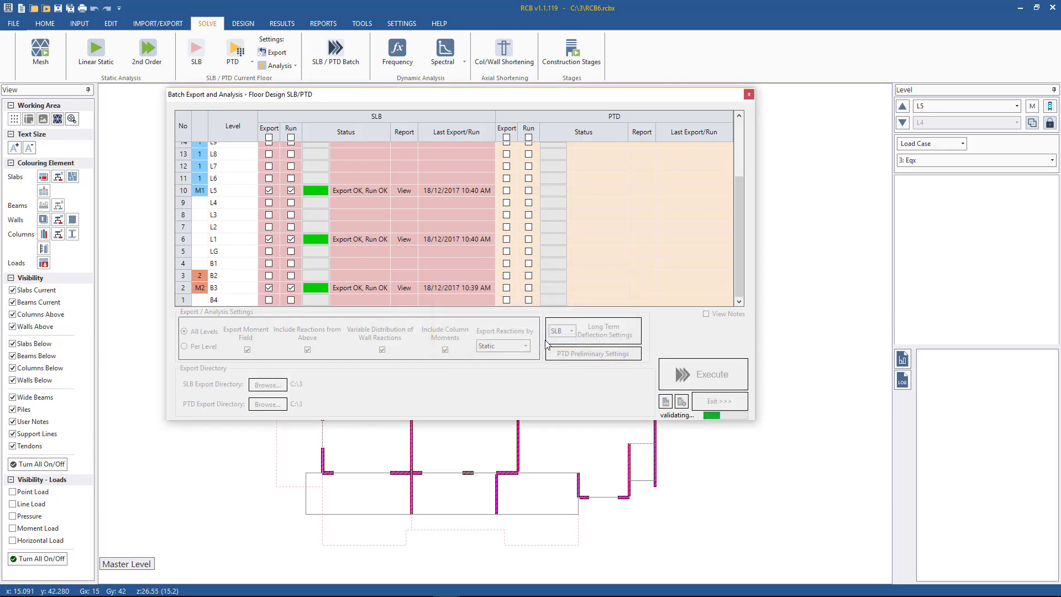
click(553, 342)
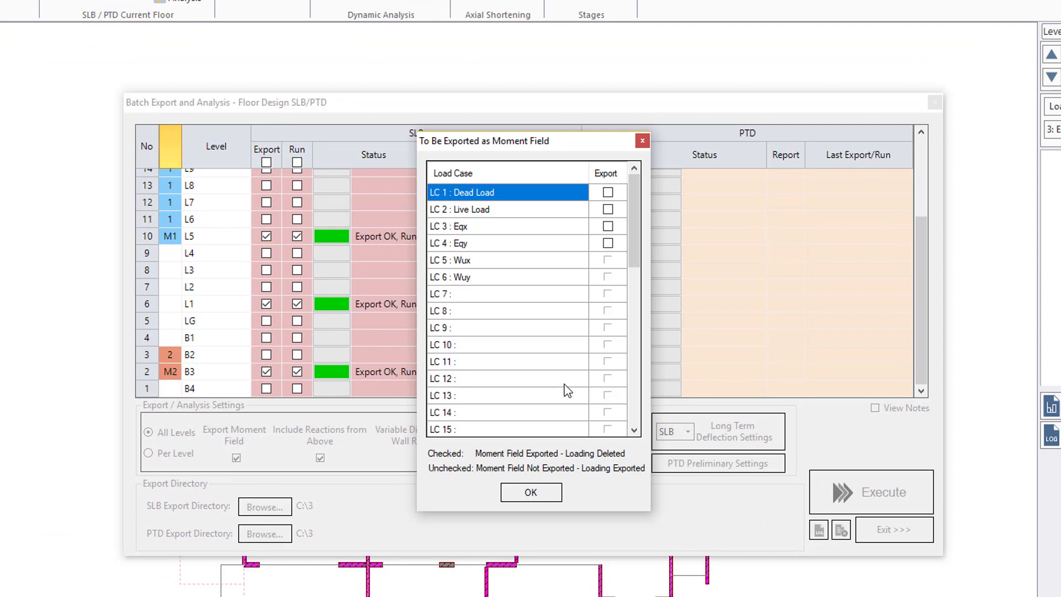
click(609, 226)
click(609, 243)
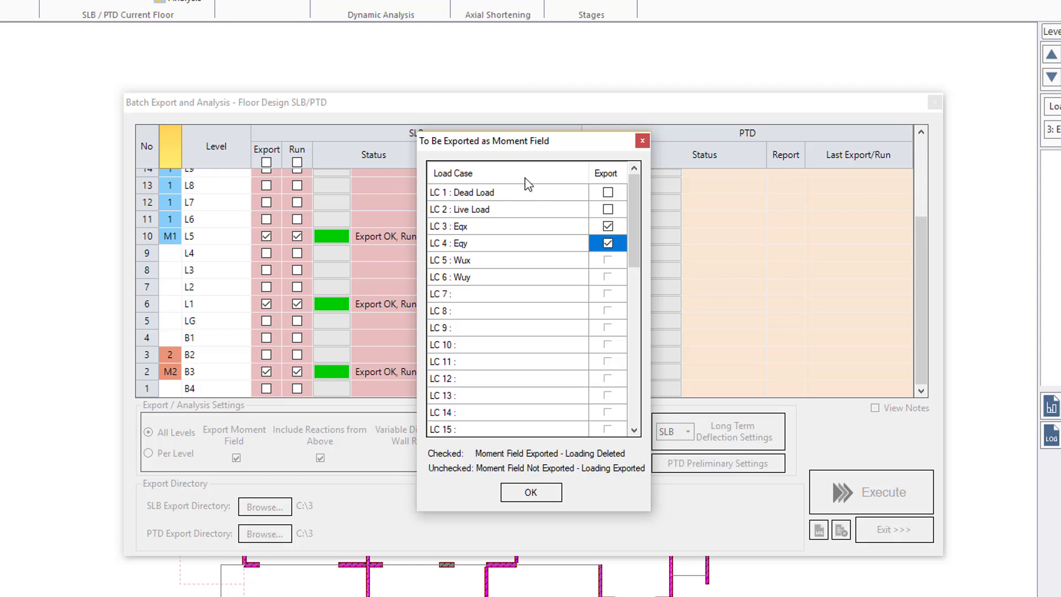
click(608, 266)
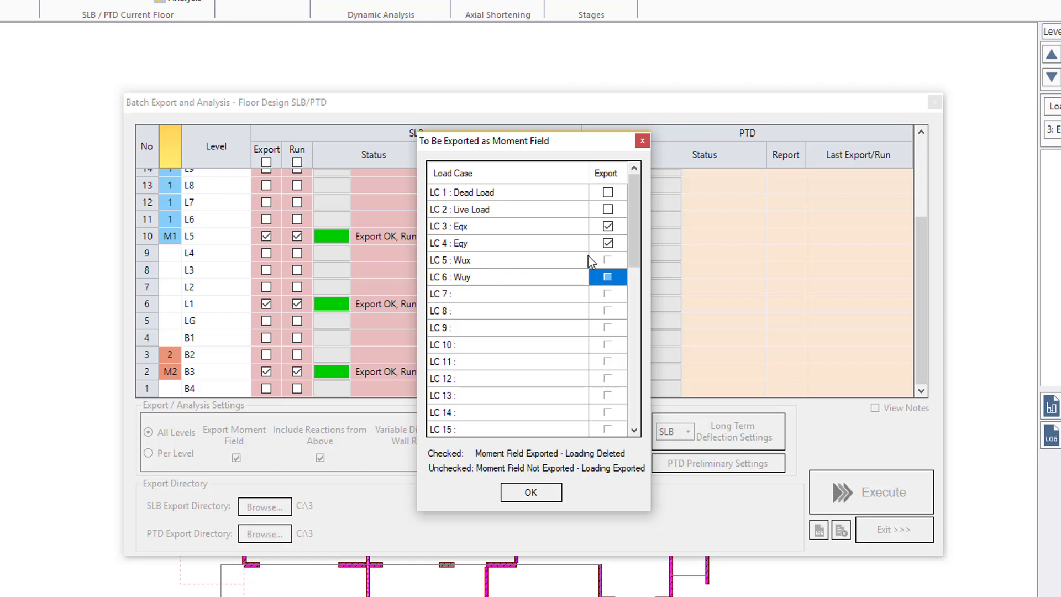
click(519, 260)
click(516, 280)
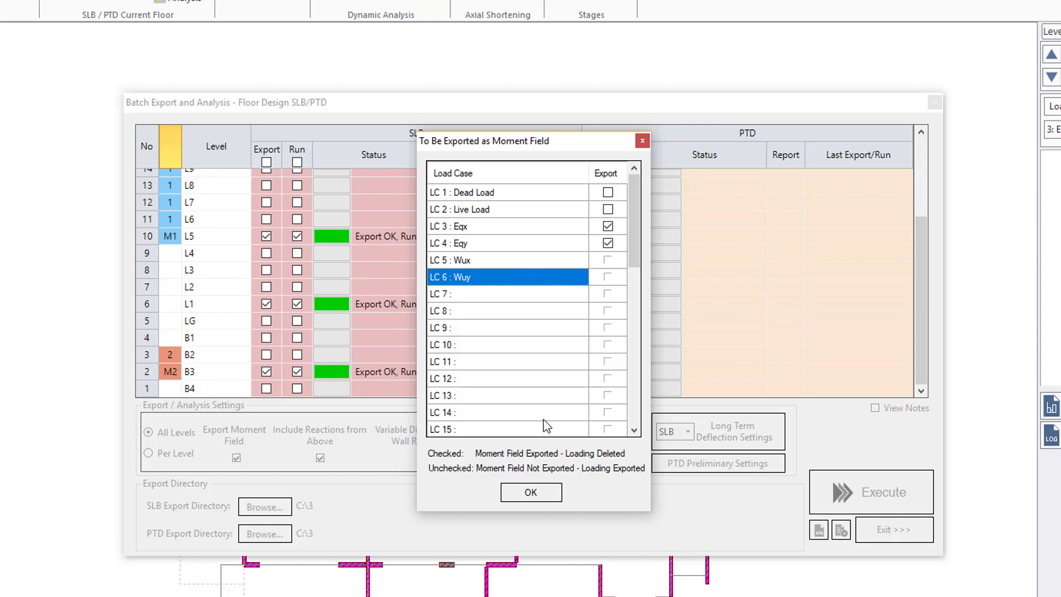
click(539, 496)
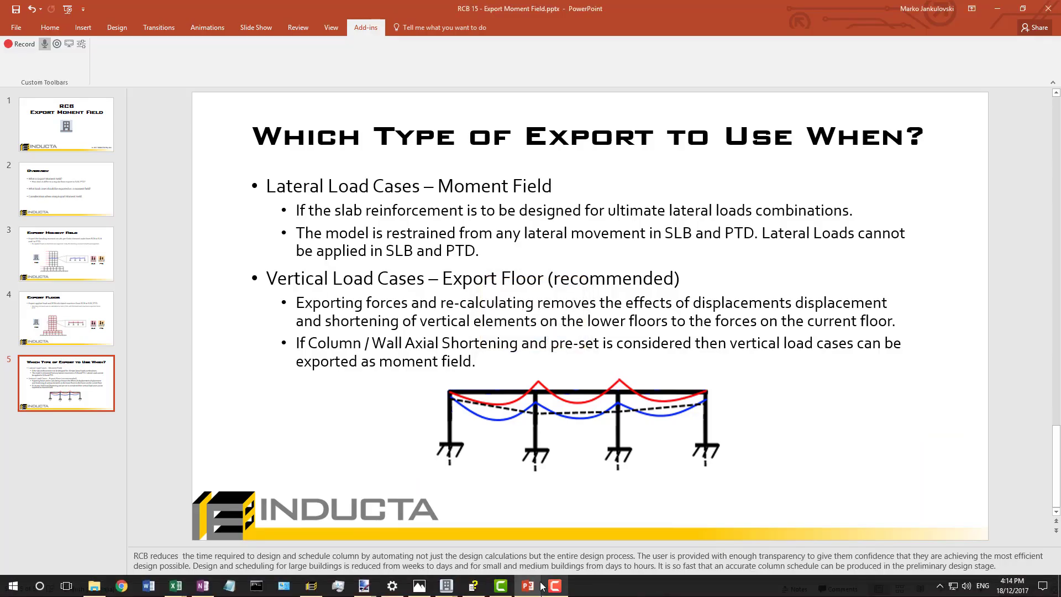
Return to RCB, exit the batch export and switch the displayed level to L5.
click(504, 531)
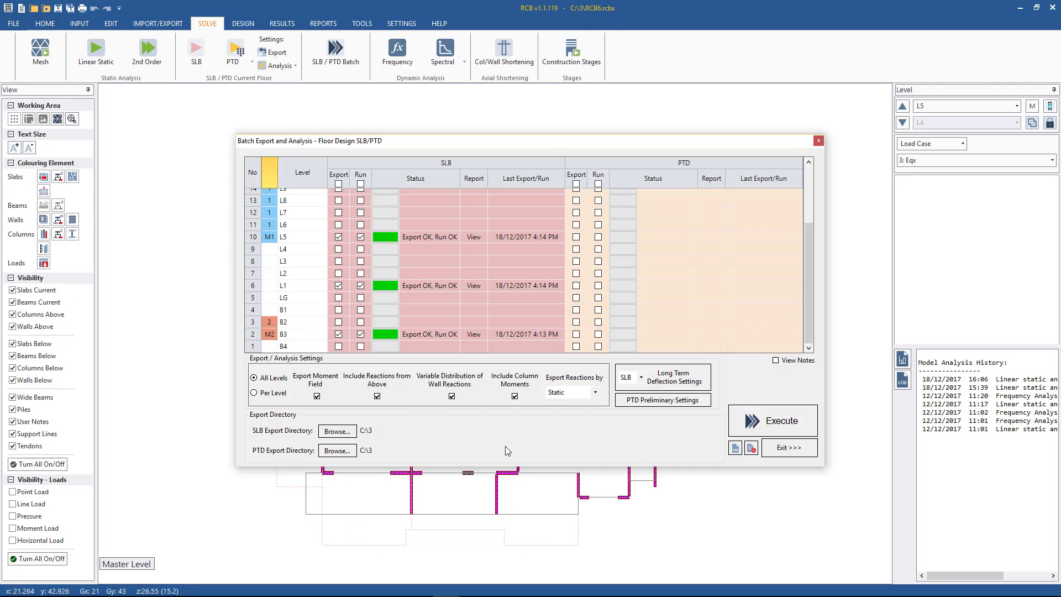
click(789, 448)
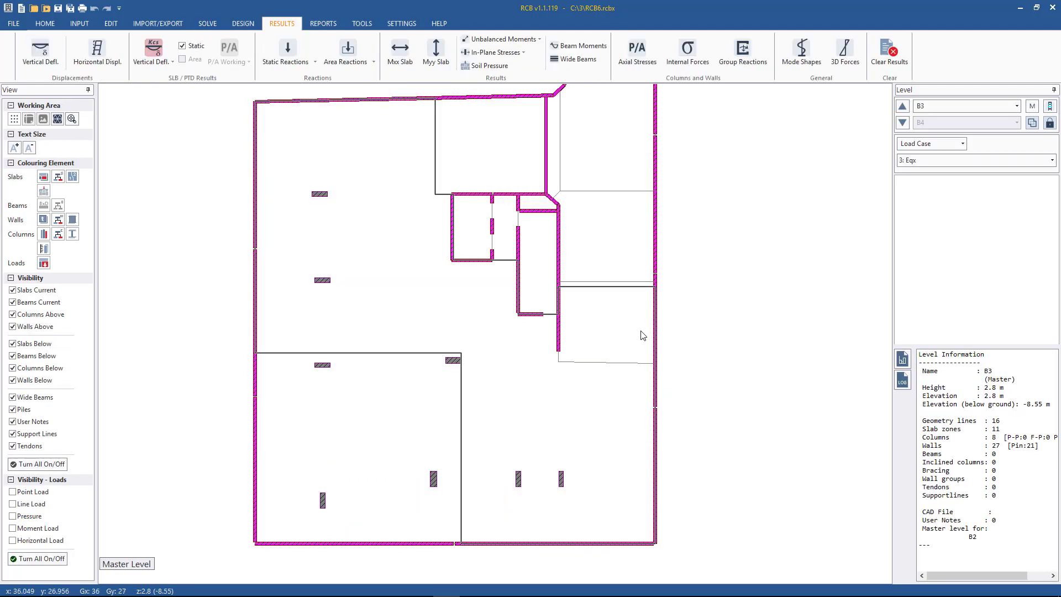
click(932, 106)
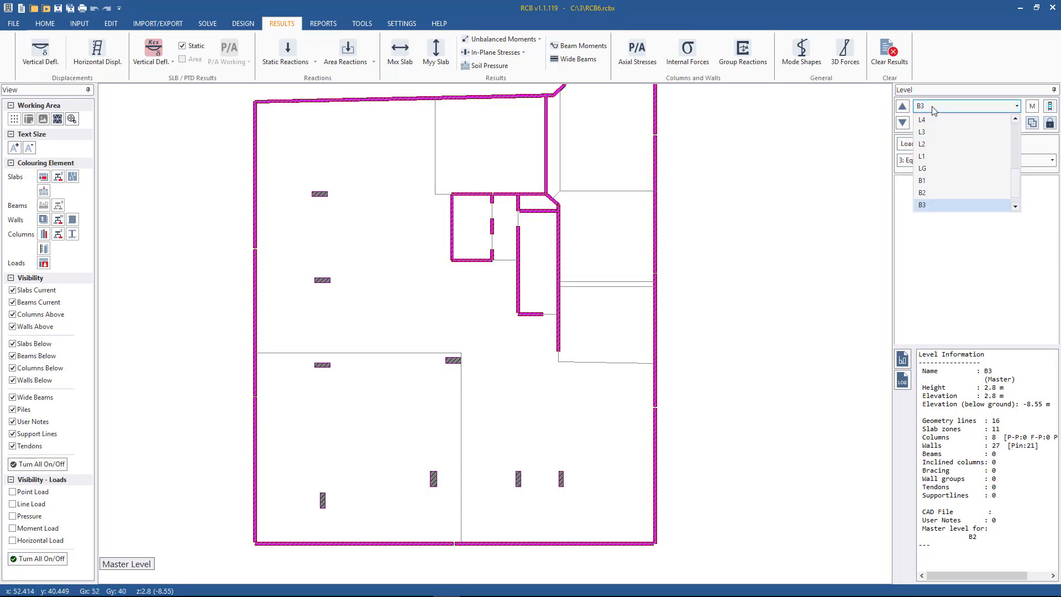
click(933, 158)
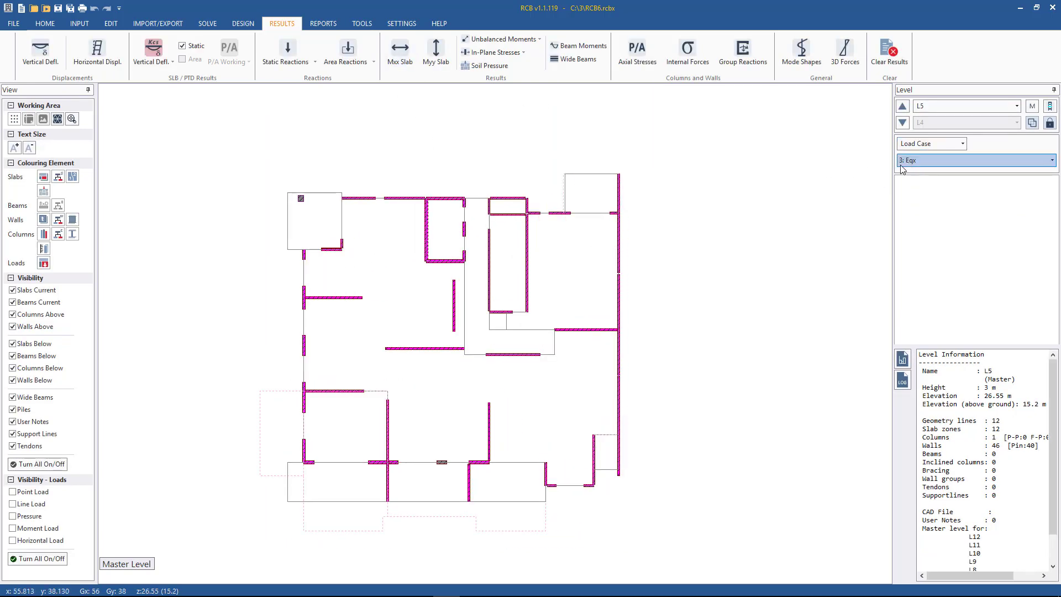
Display the Mxx slab moments for load case Eqx on L5 and probe values near the core wall and the lower column.
click(396, 60)
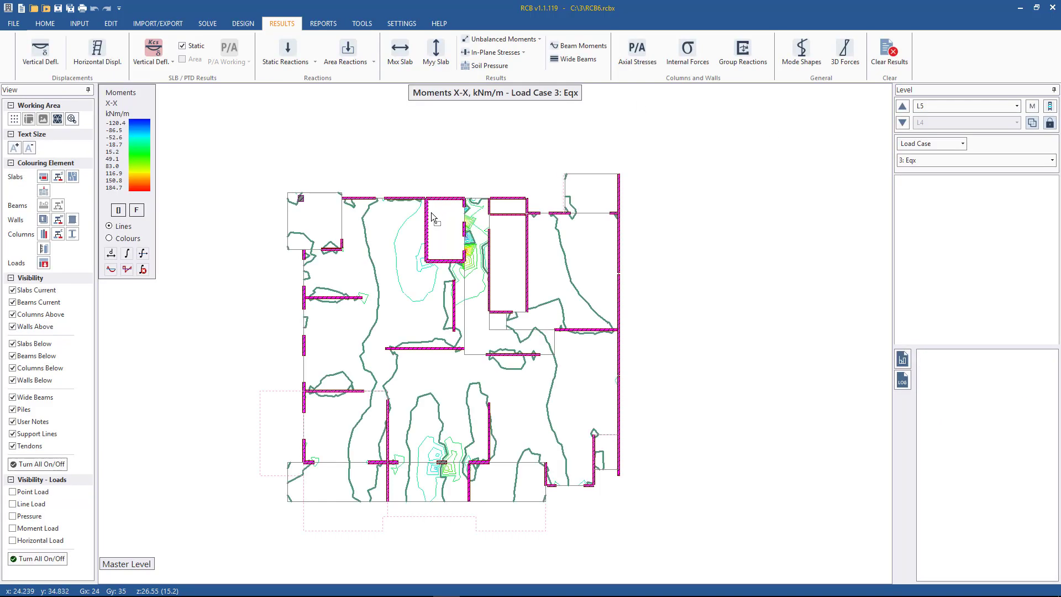
click(445, 269)
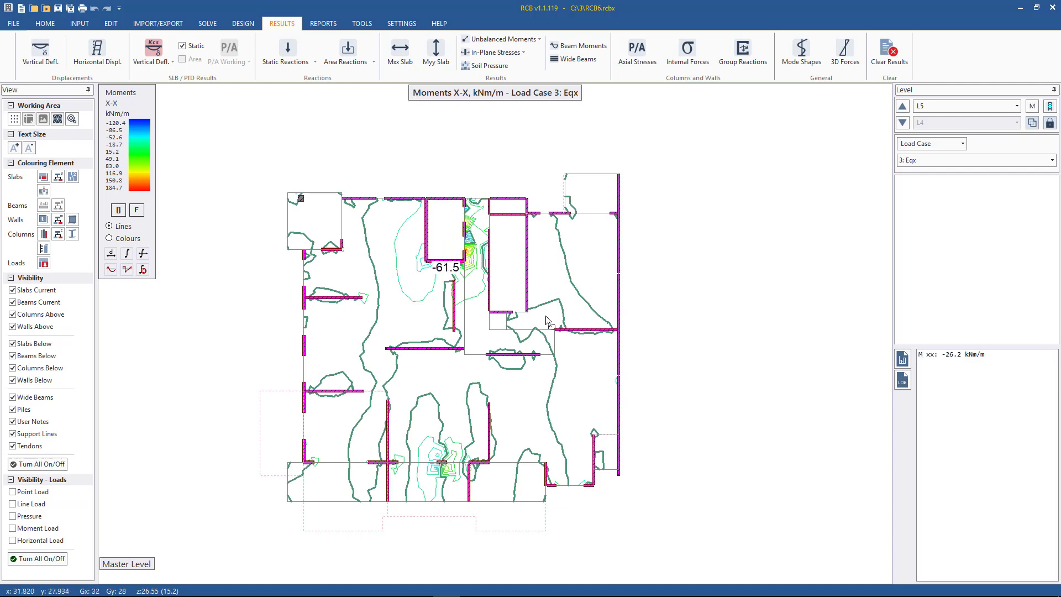
click(443, 462)
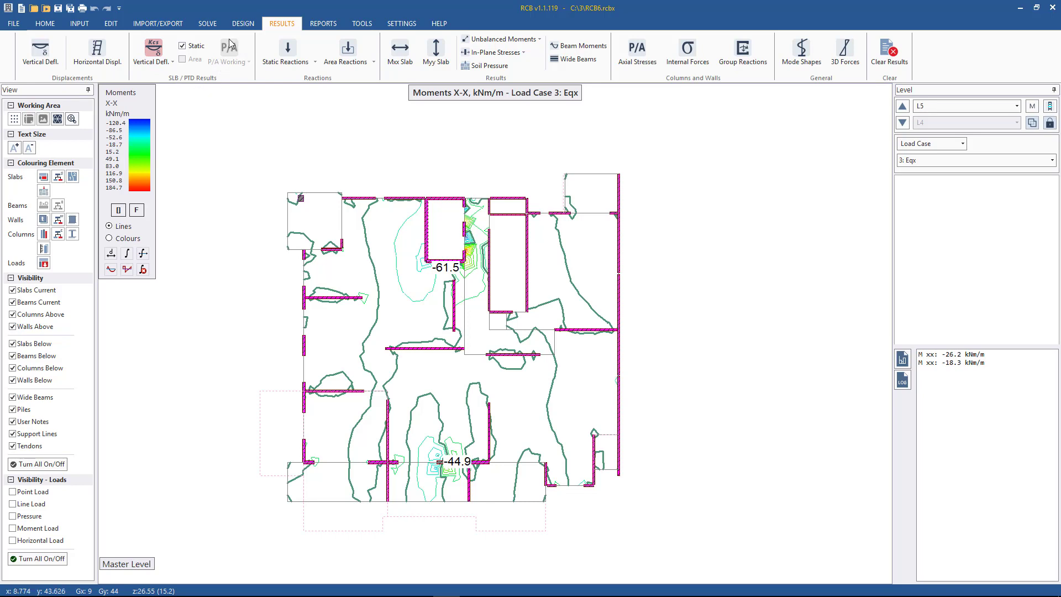
Launch SLB, maximize its window and keep the view options permanently displayed.
mouse_move(548, 592)
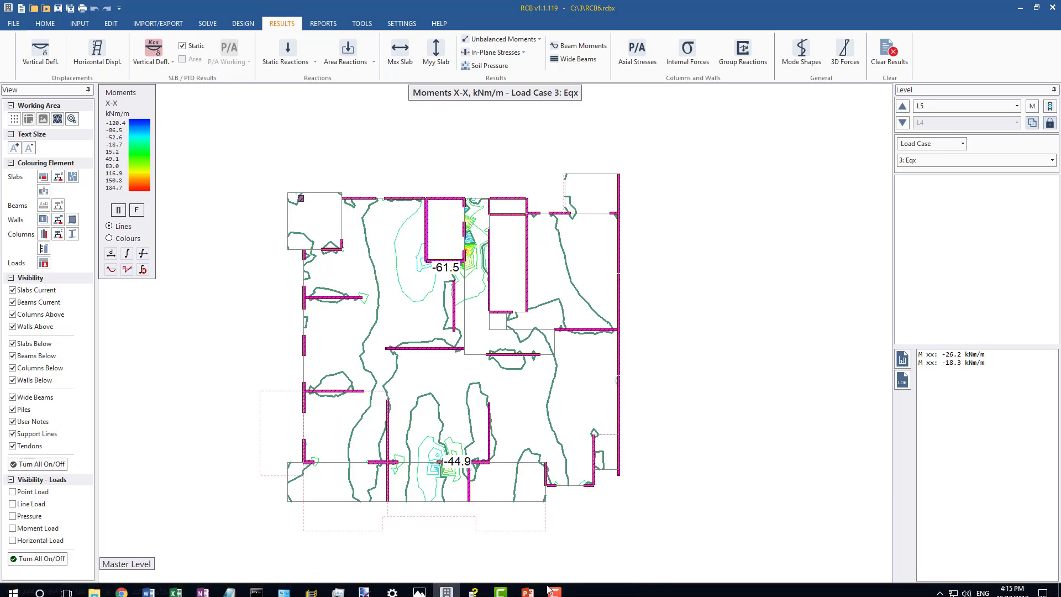
click(39, 586)
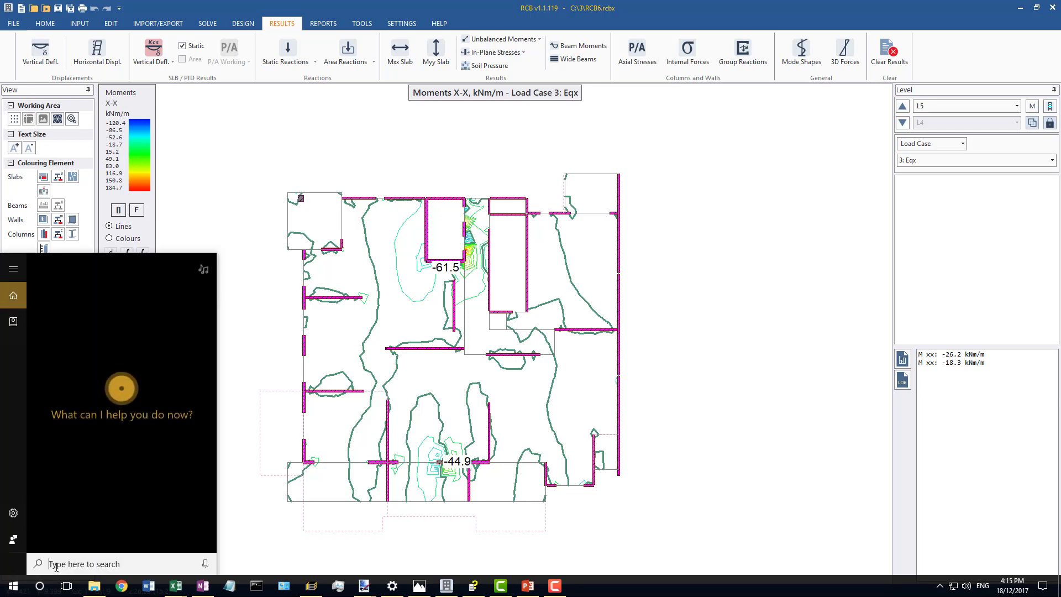
text(slb)
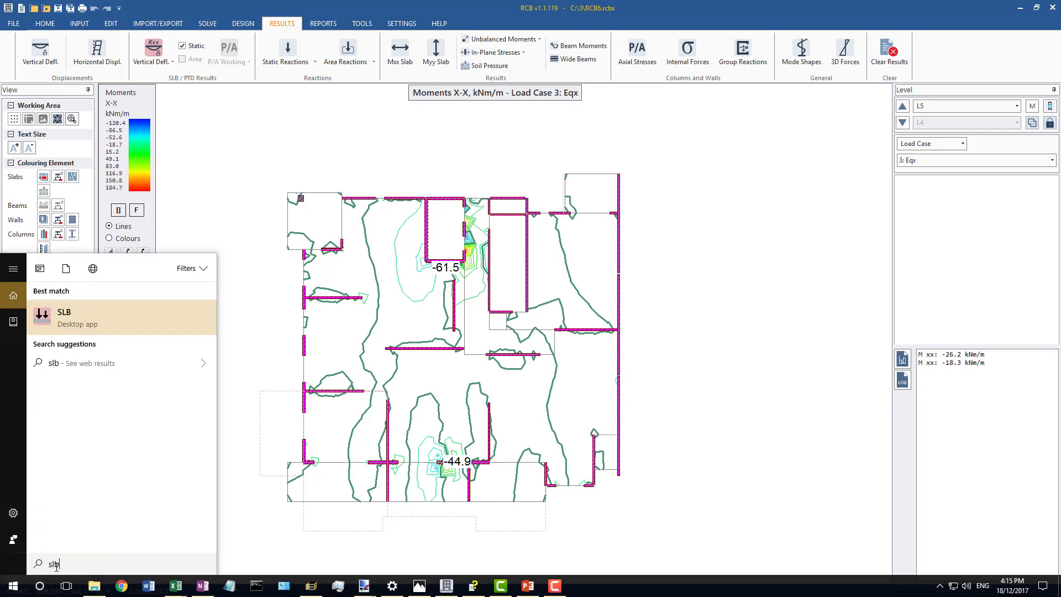
click(70, 321)
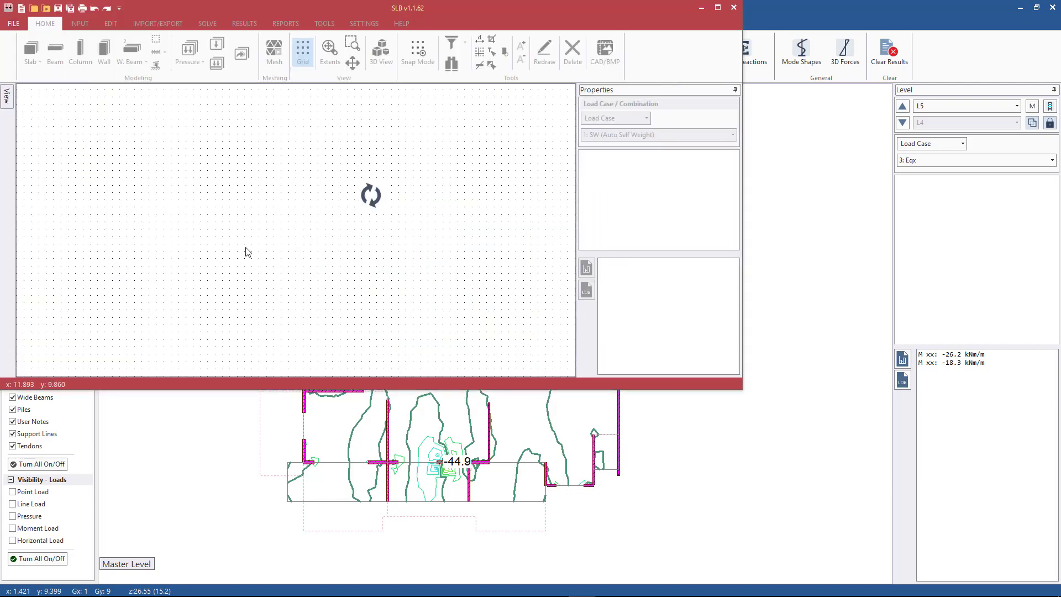
click(498, 281)
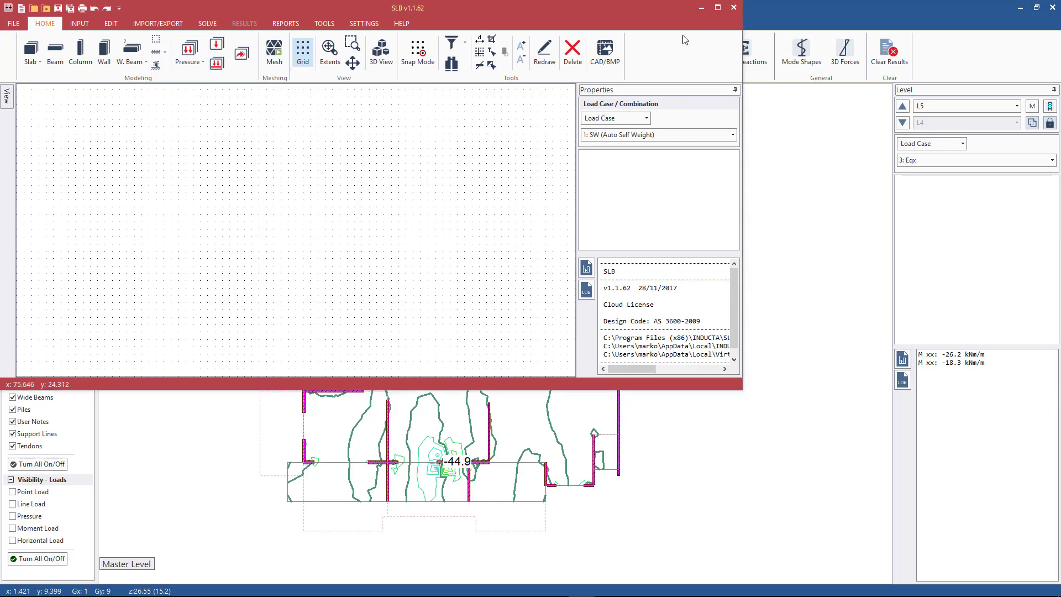
click(718, 9)
mouse_move(6, 96)
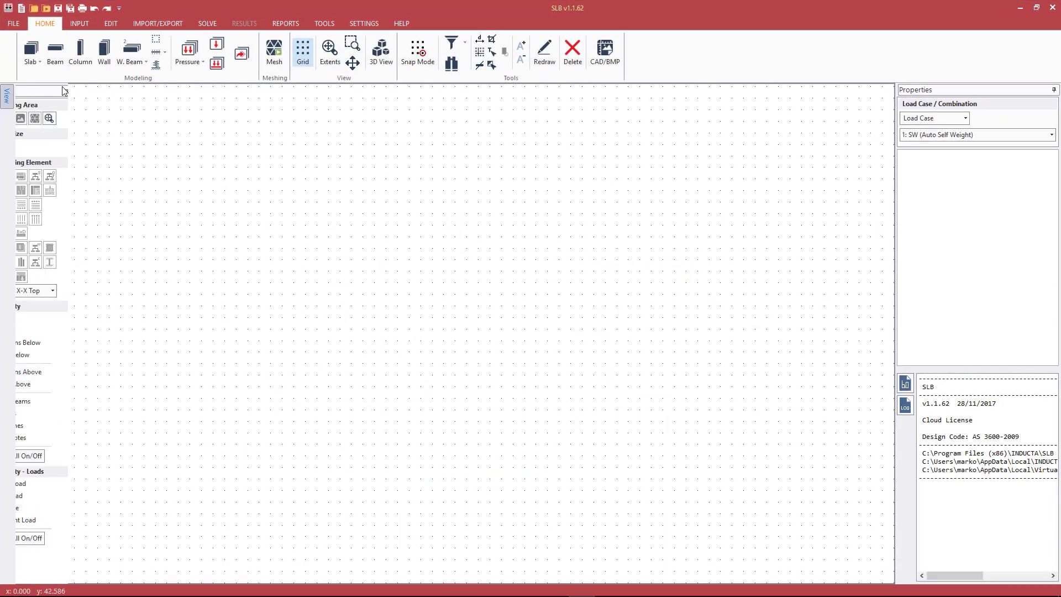
click(102, 91)
Open the exported L5 model file RCB6_L5_staticMethod_slb.slbx.
click(13, 24)
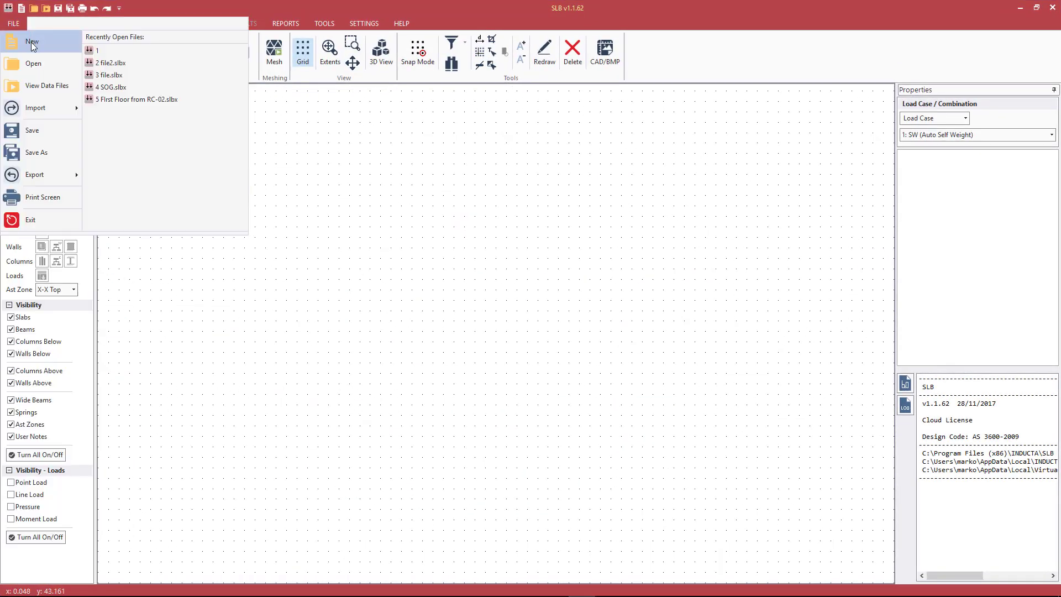
click(30, 41)
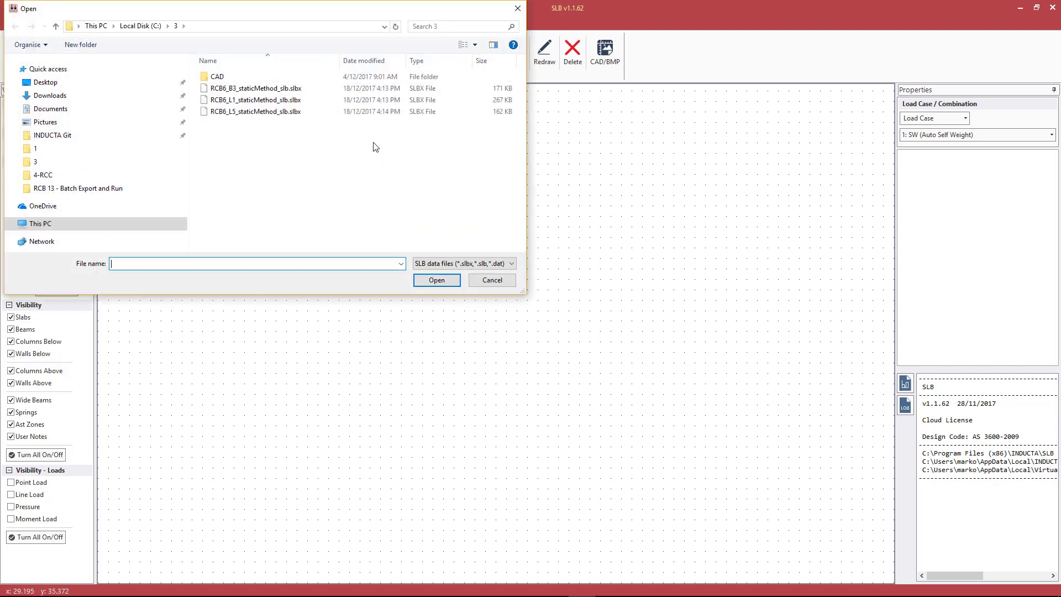
drag(263, 16, 384, 115)
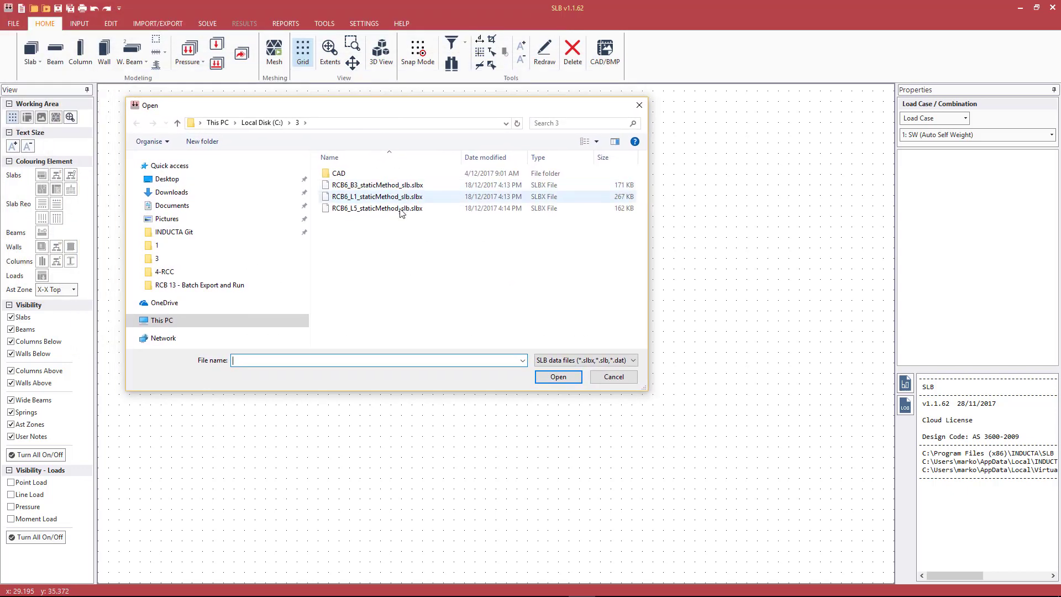
double_click(380, 208)
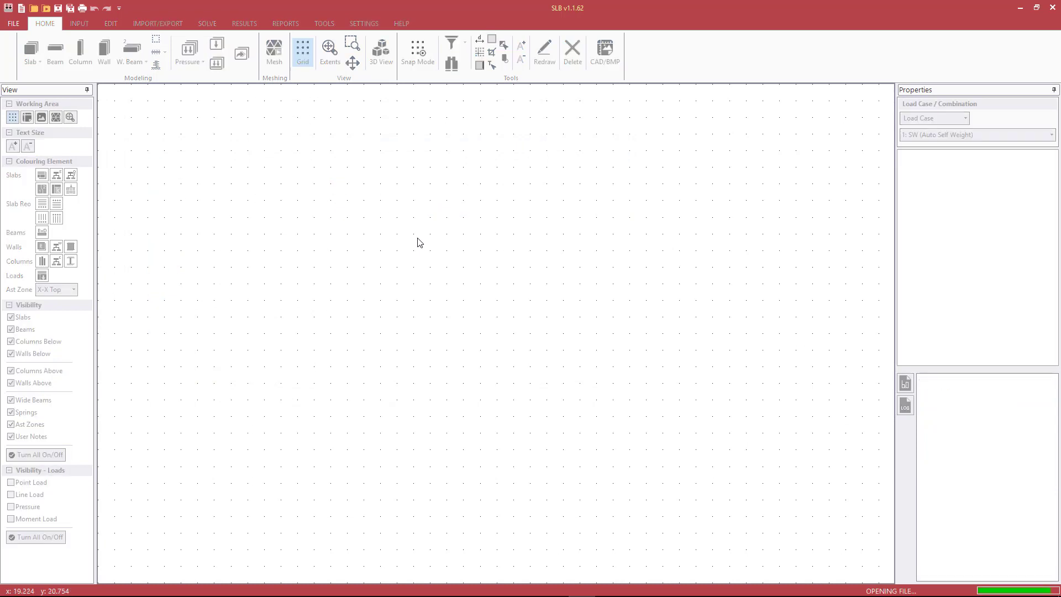
Set the load case to Eqx, make all load types visible and hide the grid.
click(971, 134)
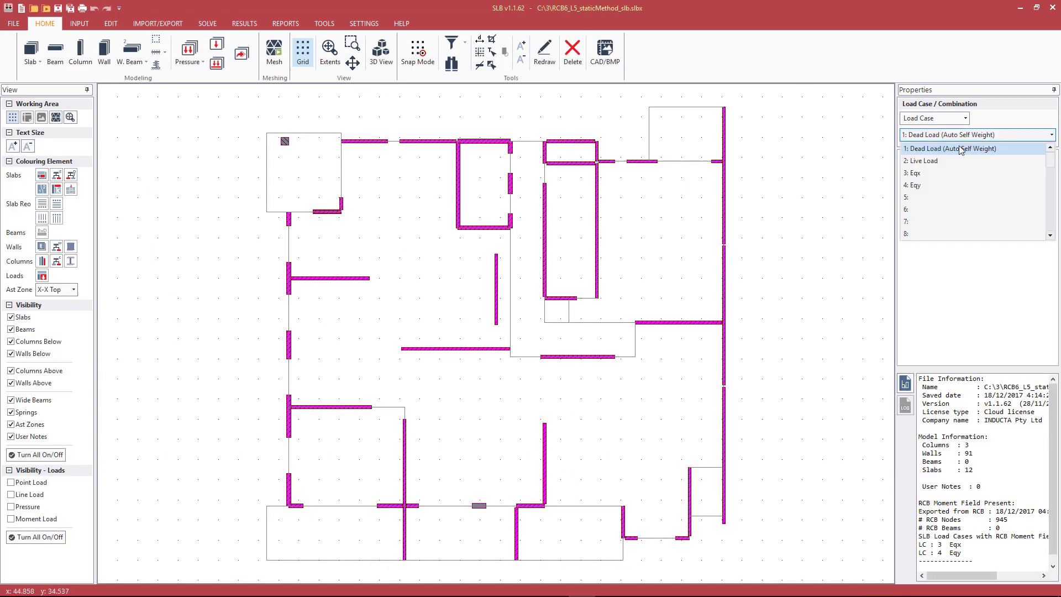
click(933, 173)
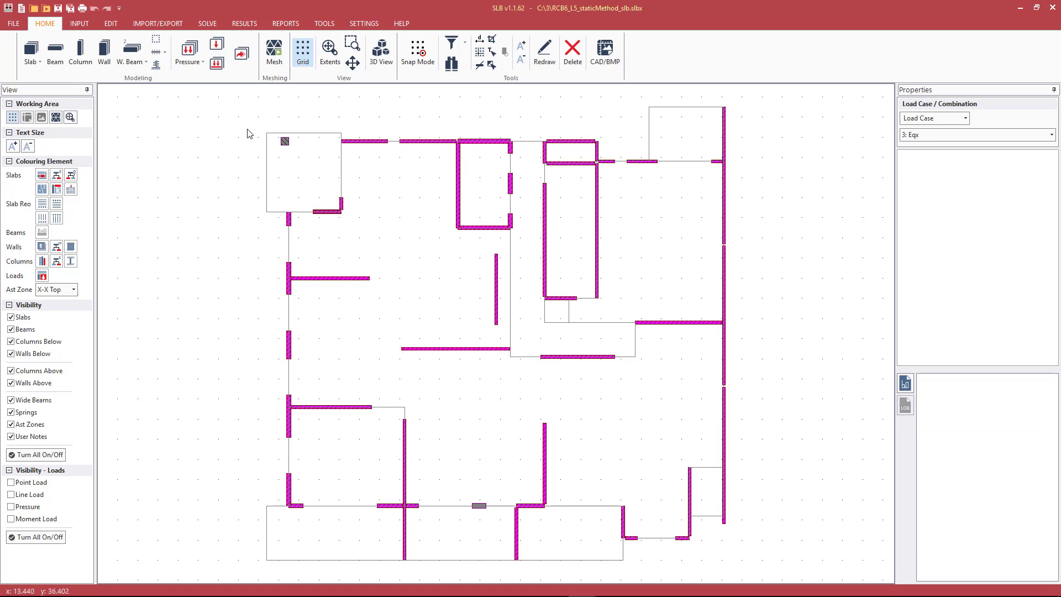
click(39, 537)
click(301, 54)
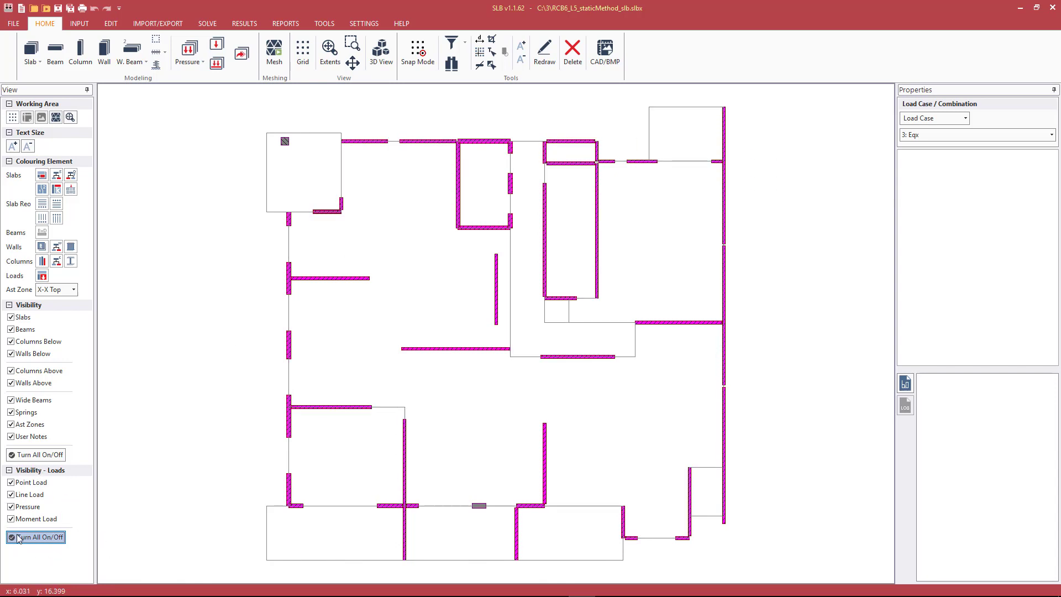
Check load case Eqy for applied loads and return to Eqx.
click(918, 136)
click(921, 183)
click(924, 135)
click(920, 175)
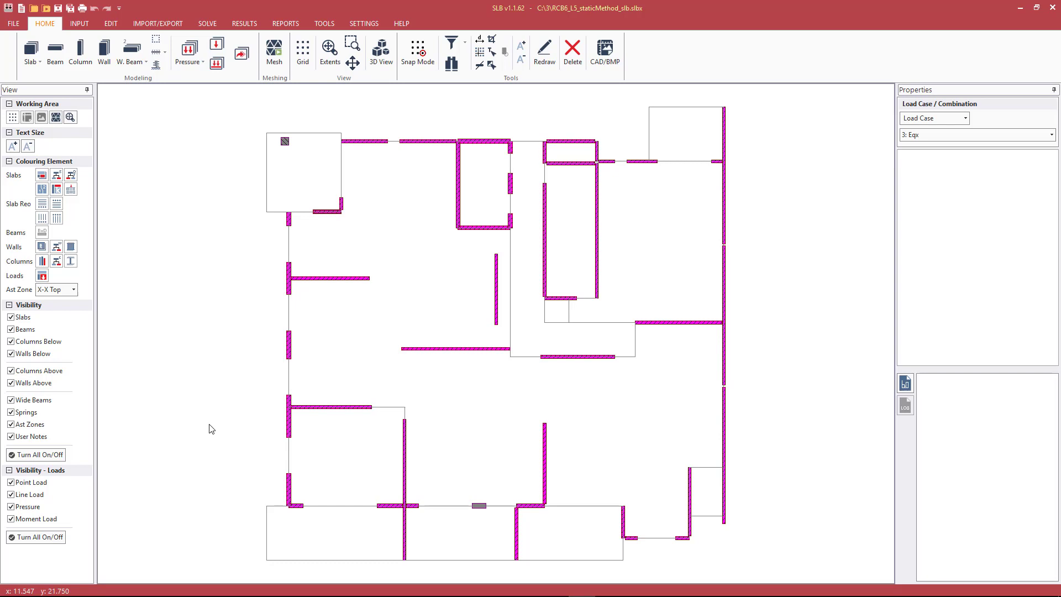
Examine the exported loads in the Dead Load and Live Load cases with the slabs coloured by pressure.
click(973, 135)
click(960, 150)
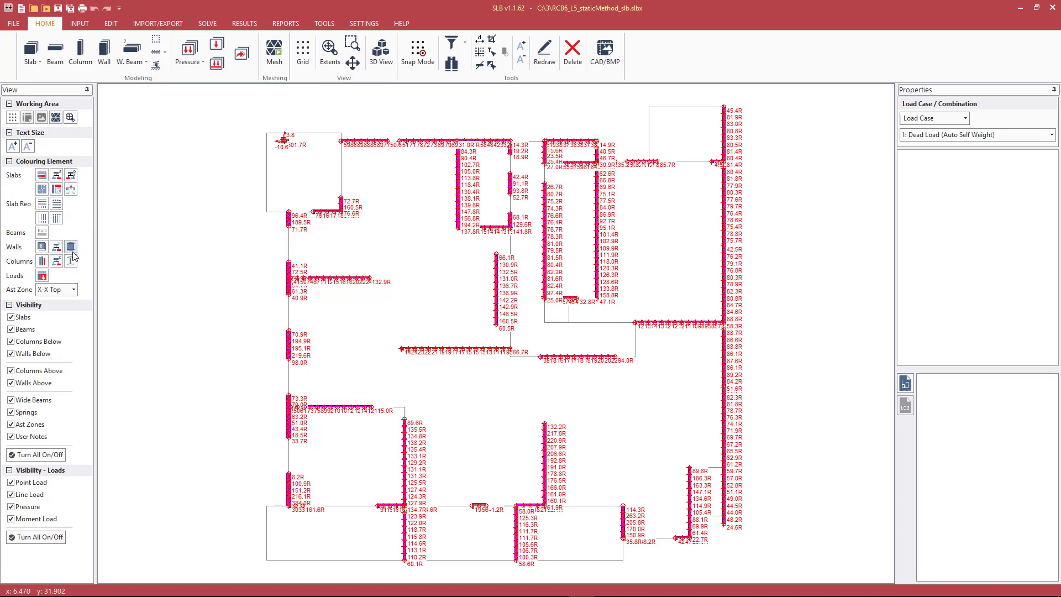
click(42, 277)
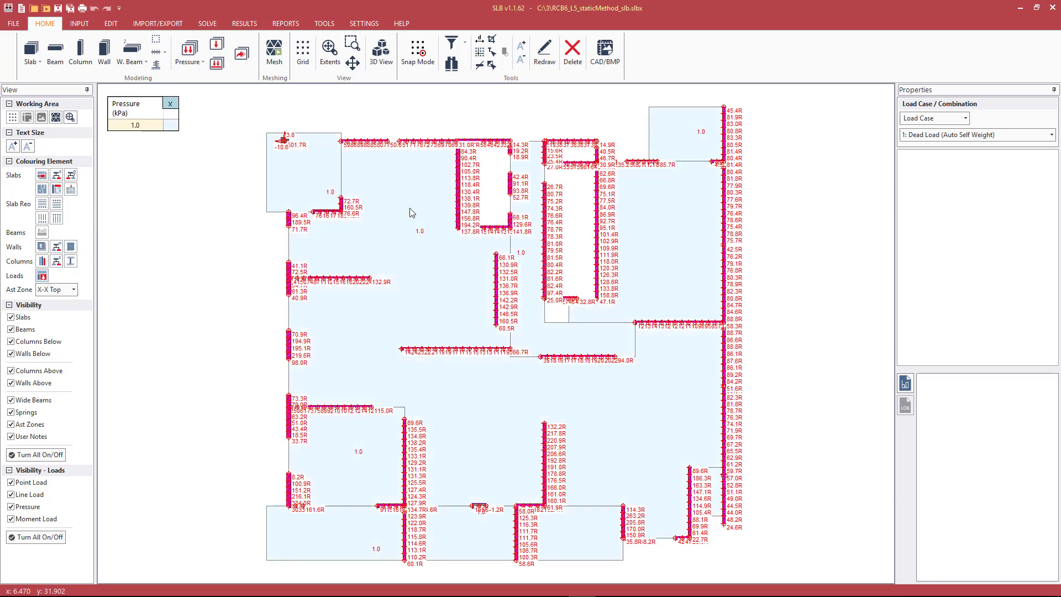
click(973, 135)
click(922, 166)
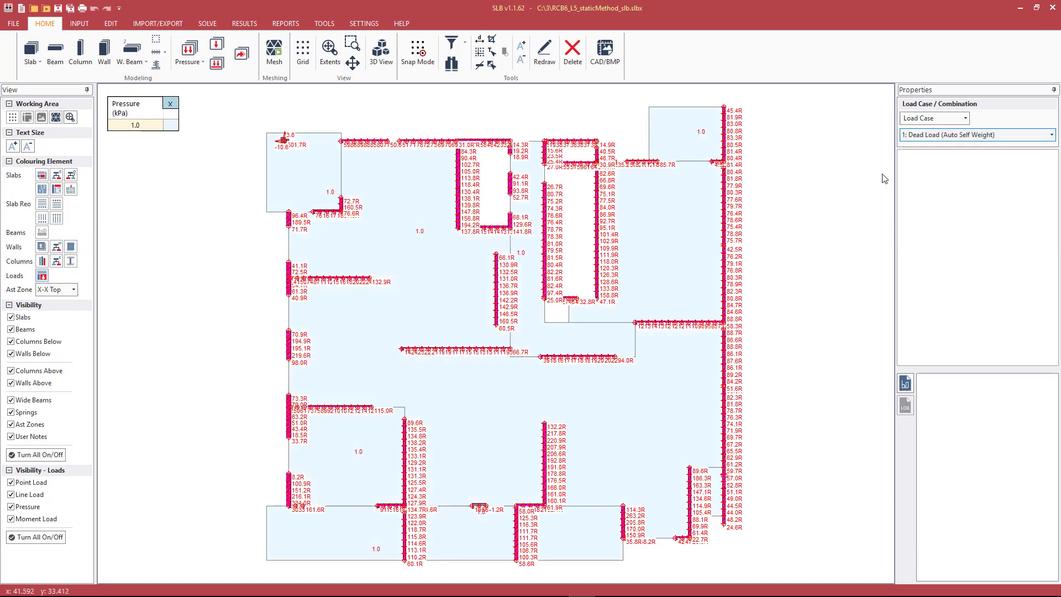
key(Down)
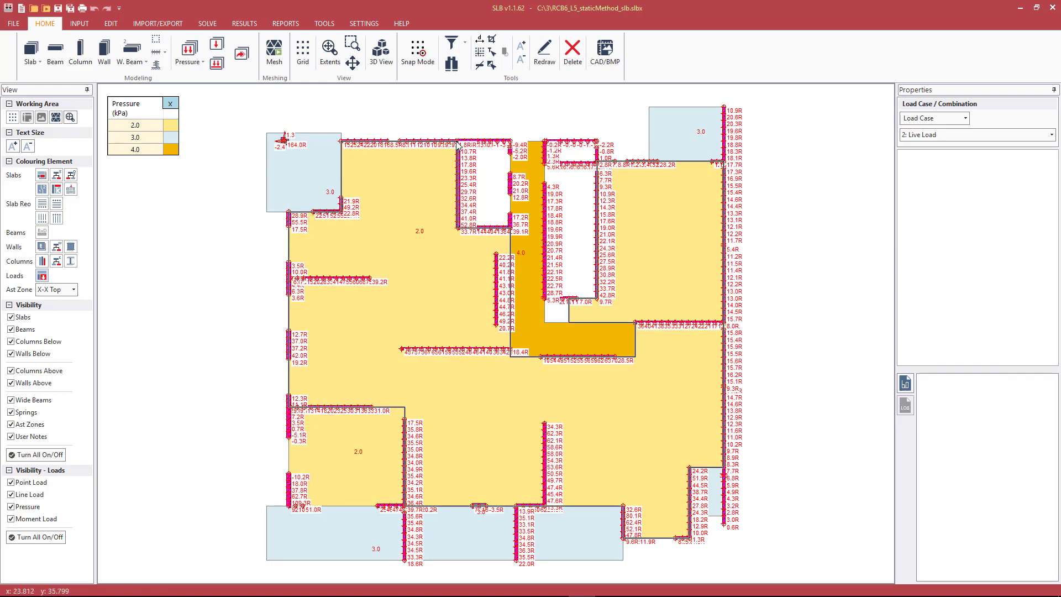
Examine the slab pressures and other applied loads in load cases Eqx and Eqy.
click(919, 136)
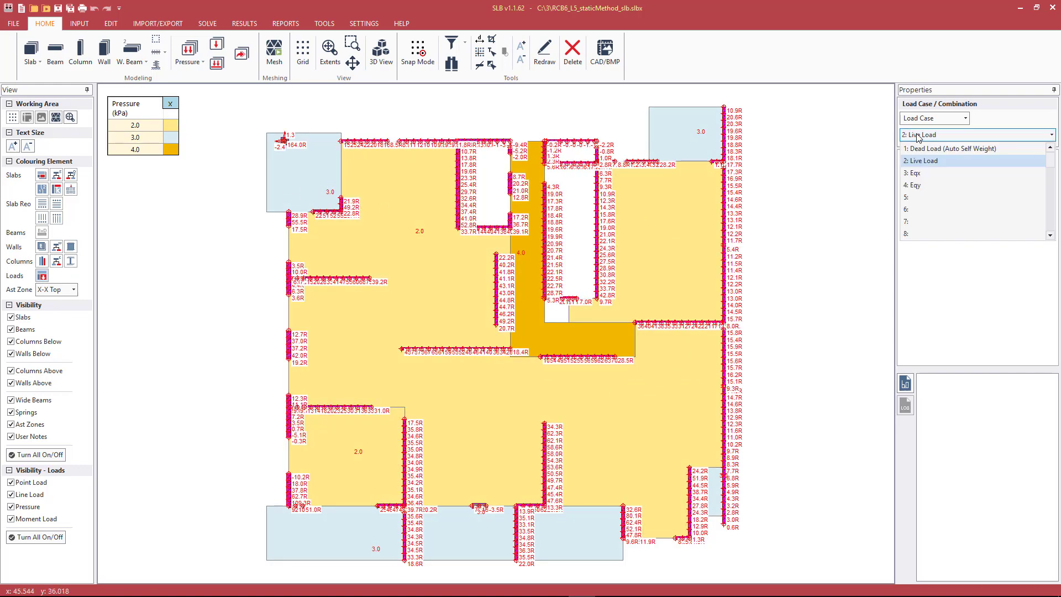
click(918, 173)
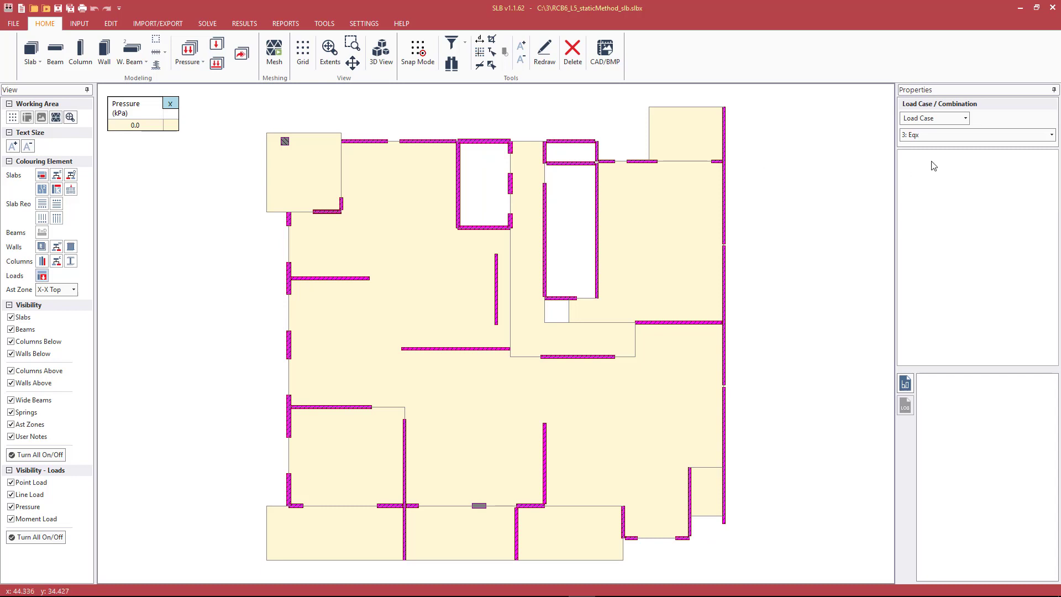
click(933, 136)
click(930, 187)
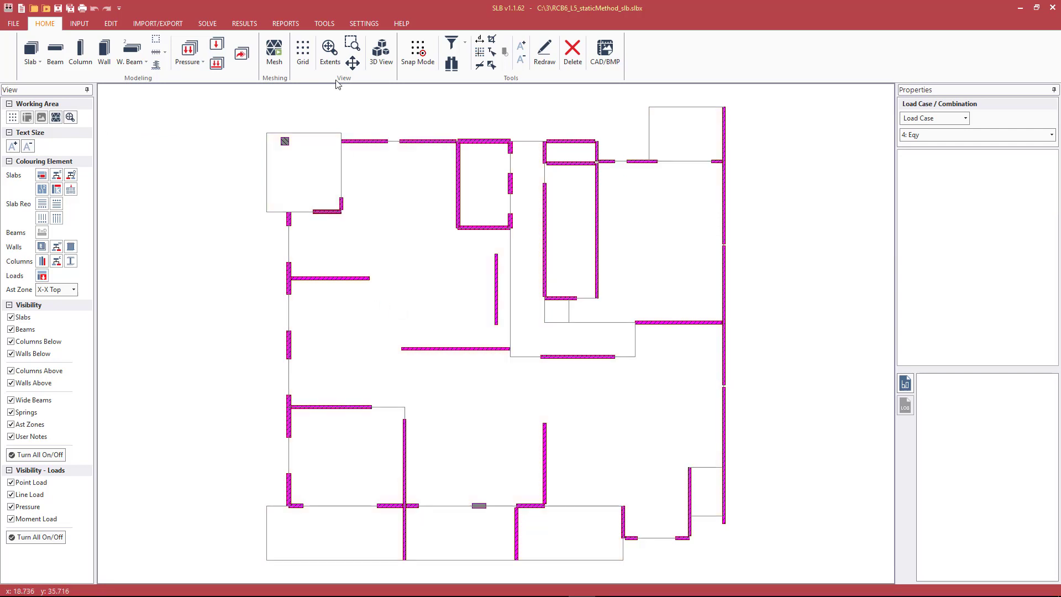
Display the Mx slab bending moments for load case Eqx.
click(984, 135)
click(914, 176)
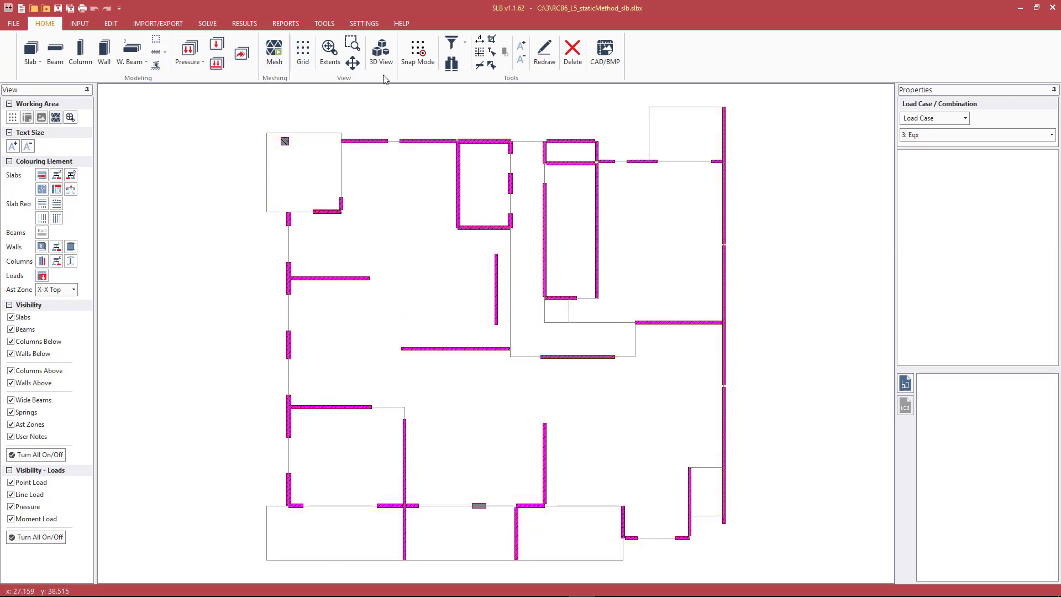
click(245, 25)
click(246, 51)
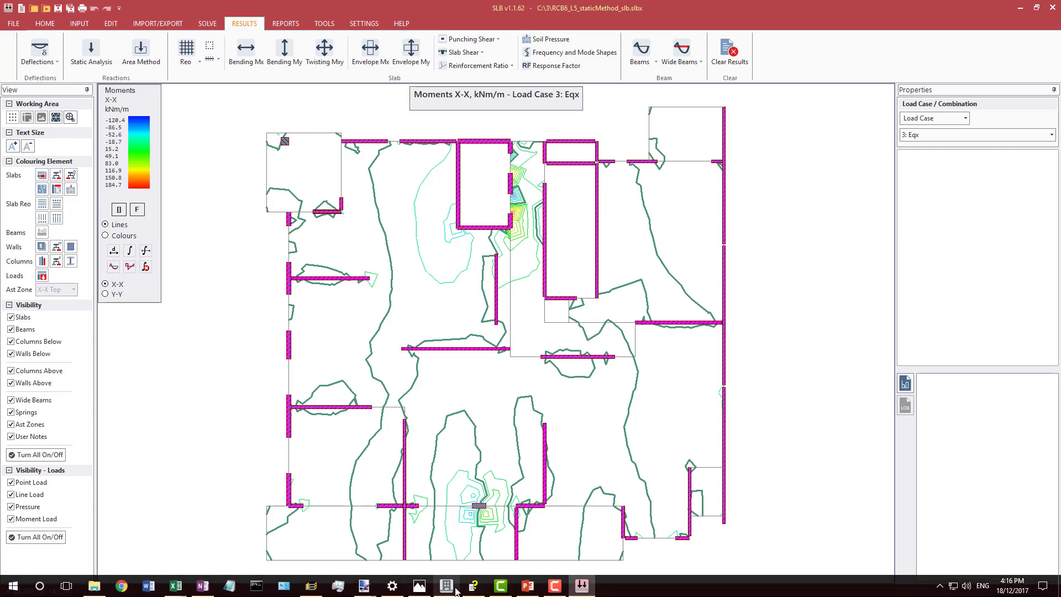
Switch to RCB and arrange its window side by side with the SLB window.
click(448, 587)
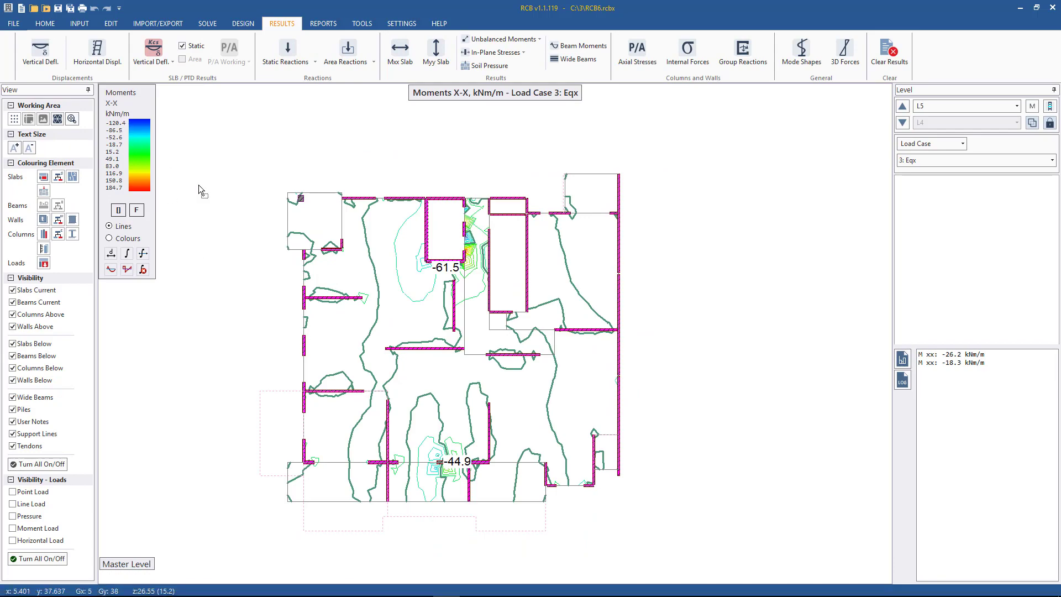
drag(702, 10, 0, 135)
click(616, 138)
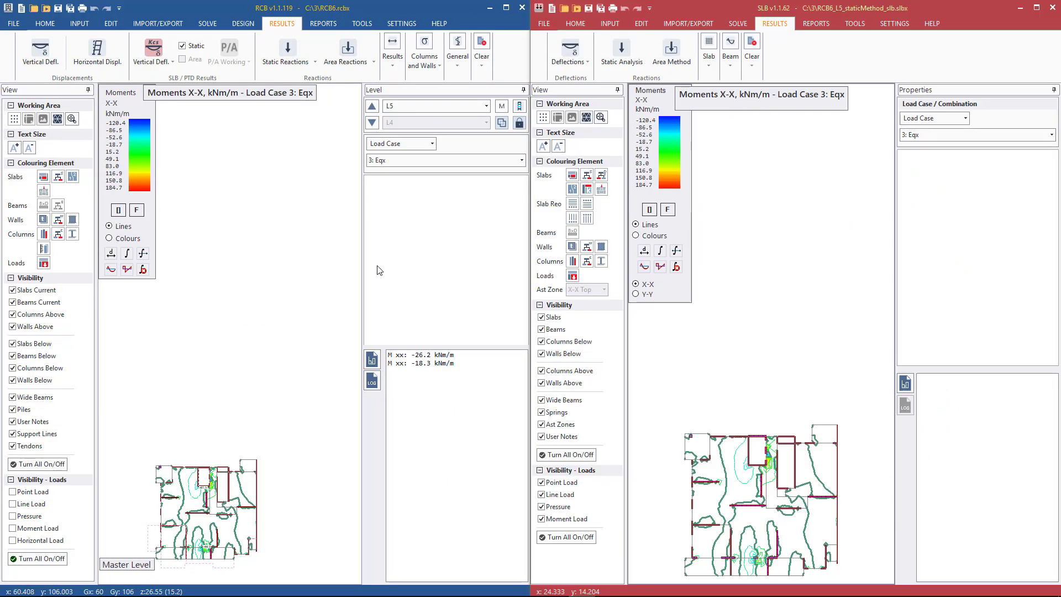
Collapse the view, level and properties areas in both windows to enlarge the two moment plots.
click(618, 90)
click(88, 90)
scroll(209, 310, down, 2)
scroll(173, 493, up, 5)
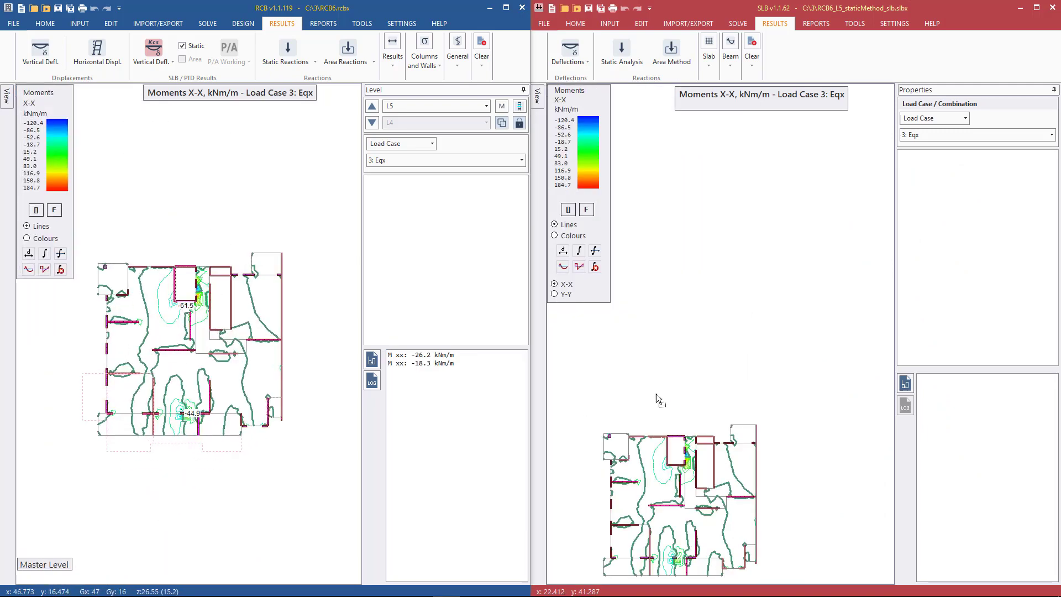
scroll(659, 403, down, 2)
scroll(620, 535, up, 4)
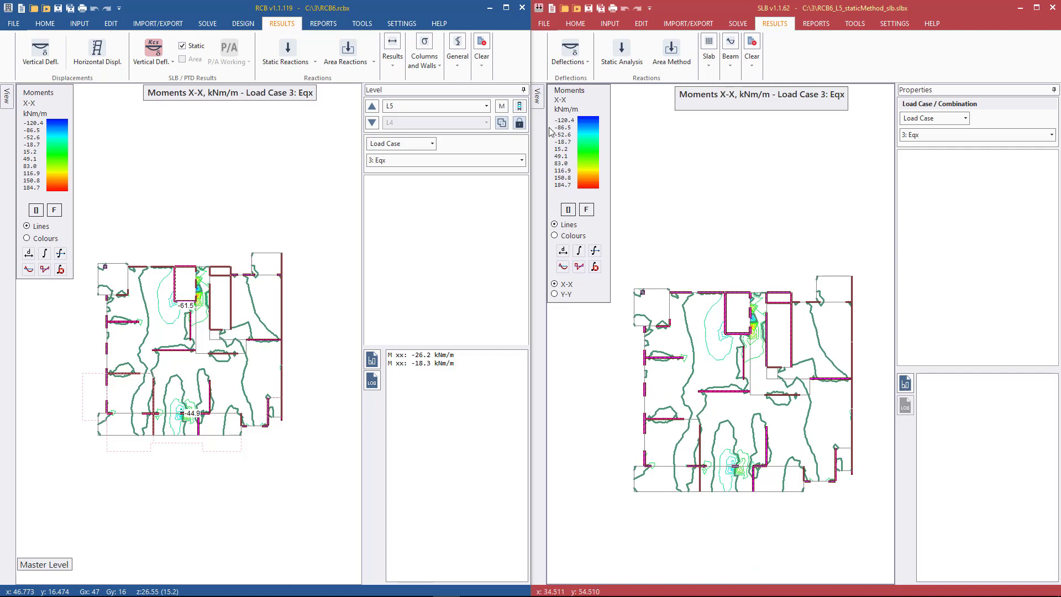
click(523, 89)
click(1054, 90)
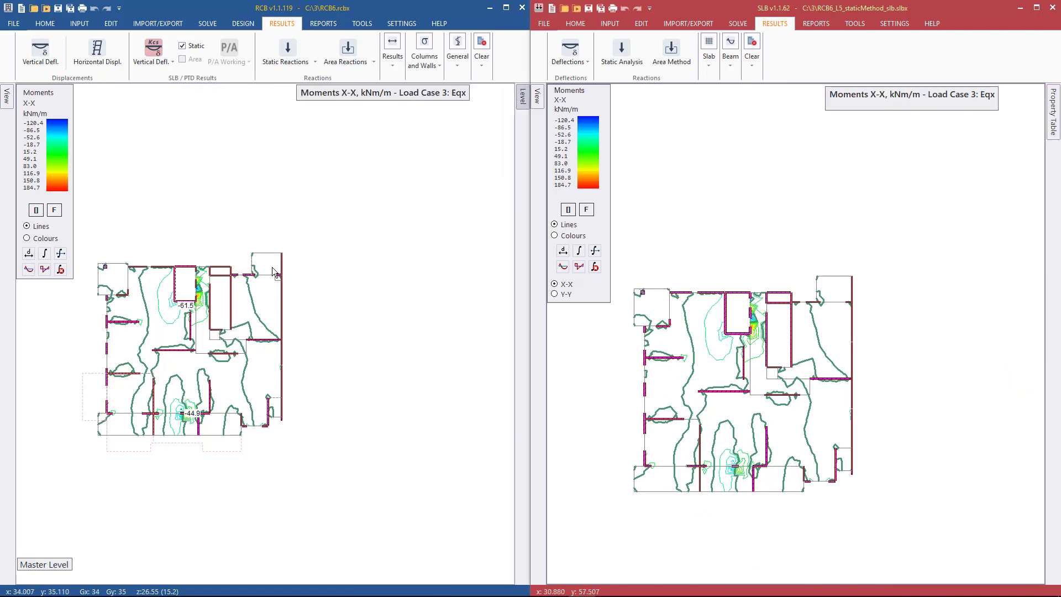
Probe the SLB Mx moments near the core wall and the lower column for comparison with RCB.
scroll(277, 288, down, 1)
scroll(207, 333, up, 3)
scroll(808, 325, down, 1)
scroll(713, 390, up, 2)
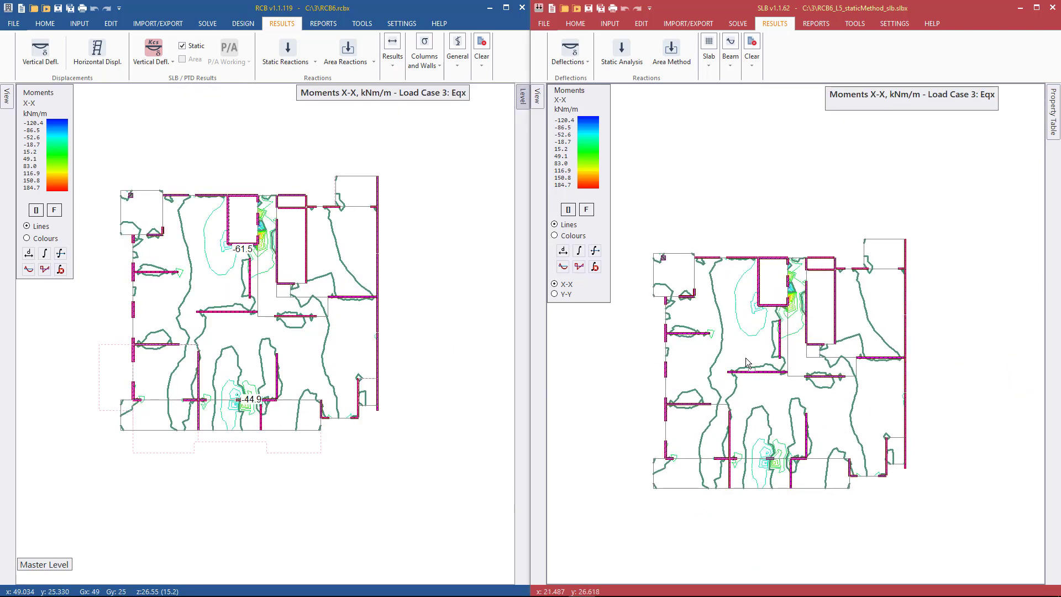
scroll(713, 389, up, 1)
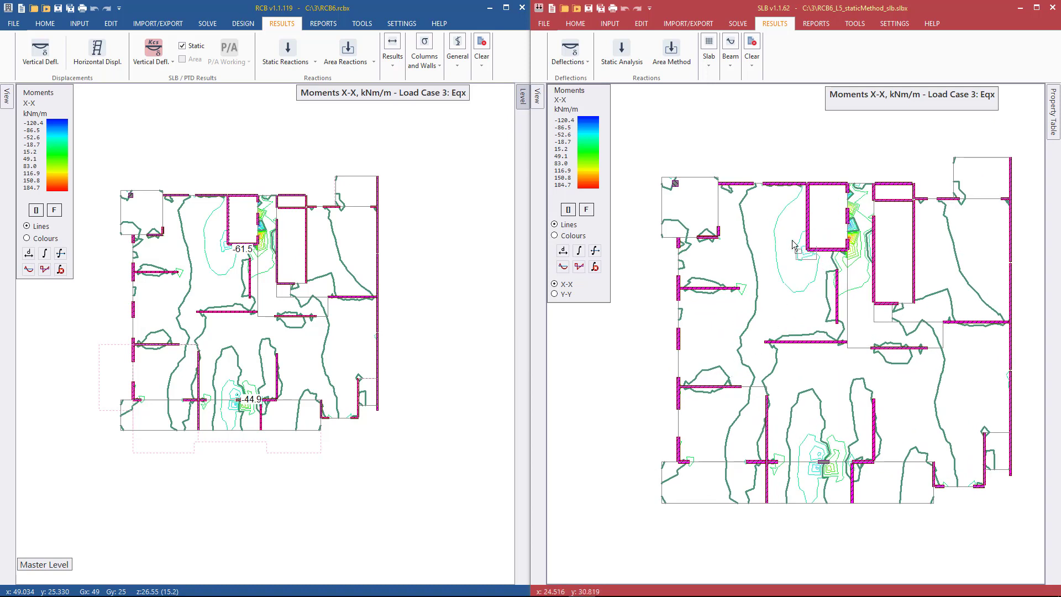
click(819, 281)
click(827, 467)
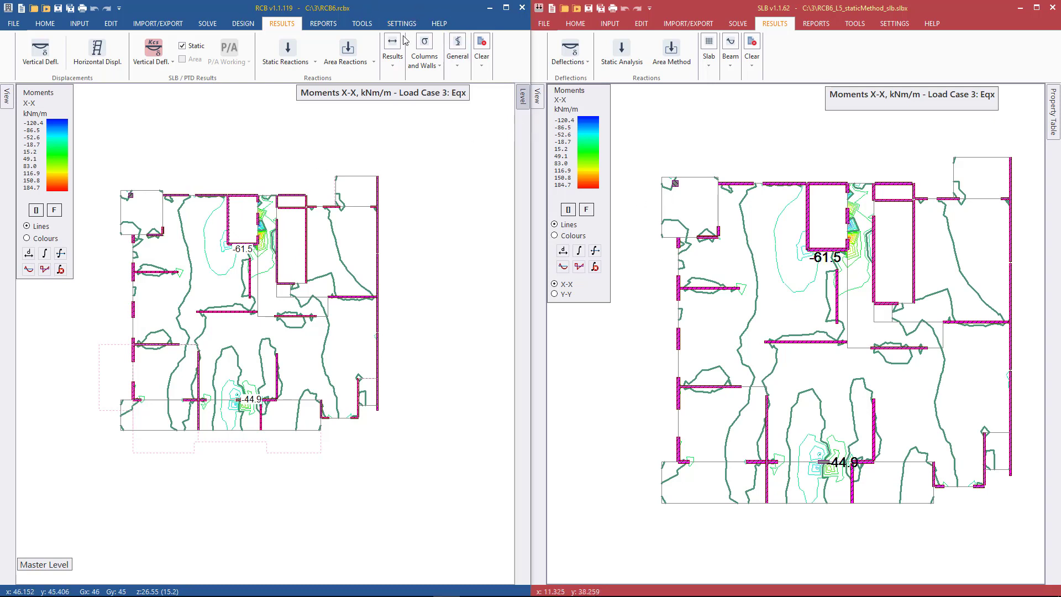
Display the finite element mesh over the moment plots in both RCB and SLB to compare the meshes.
scroll(291, 171, up, 2)
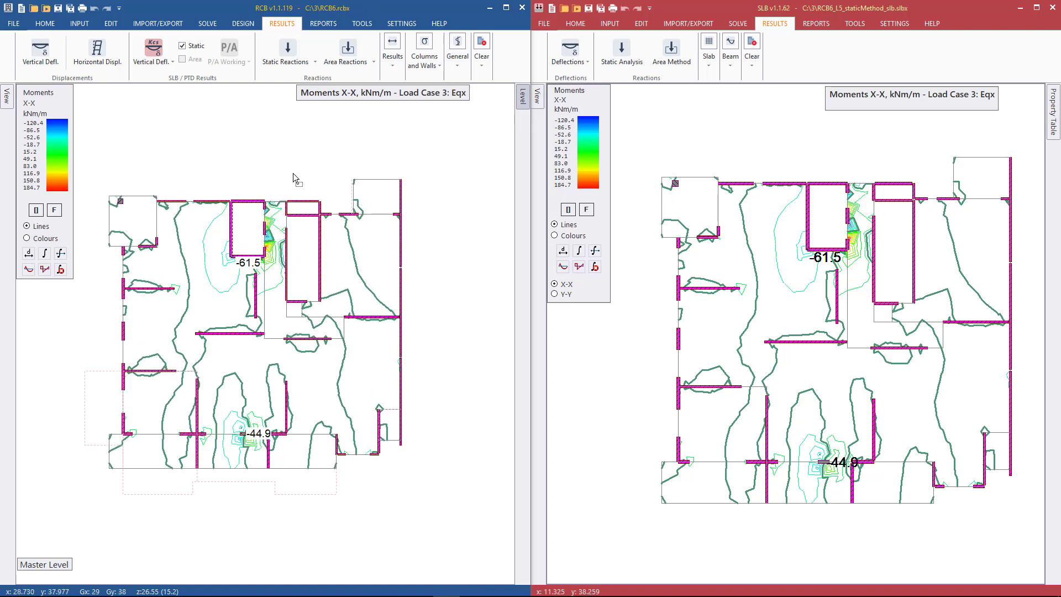
key(m)
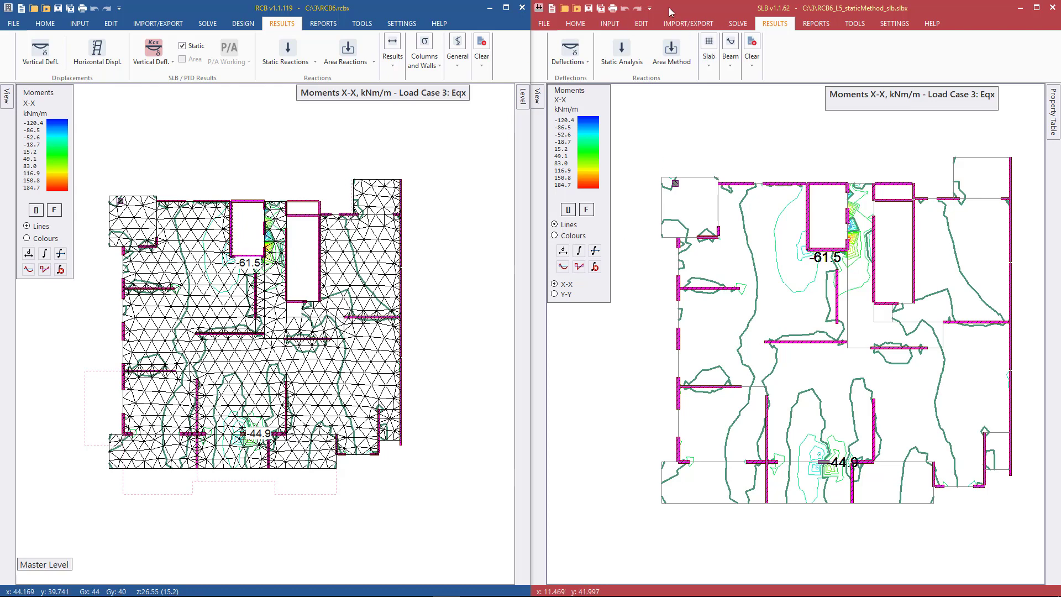
click(748, 102)
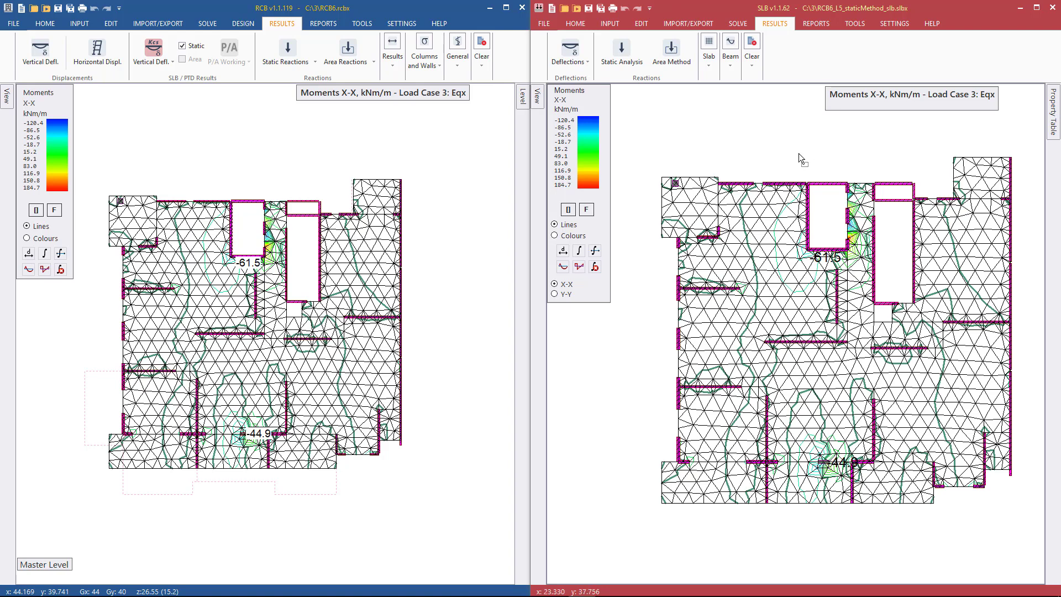
scroll(878, 323, up, 2)
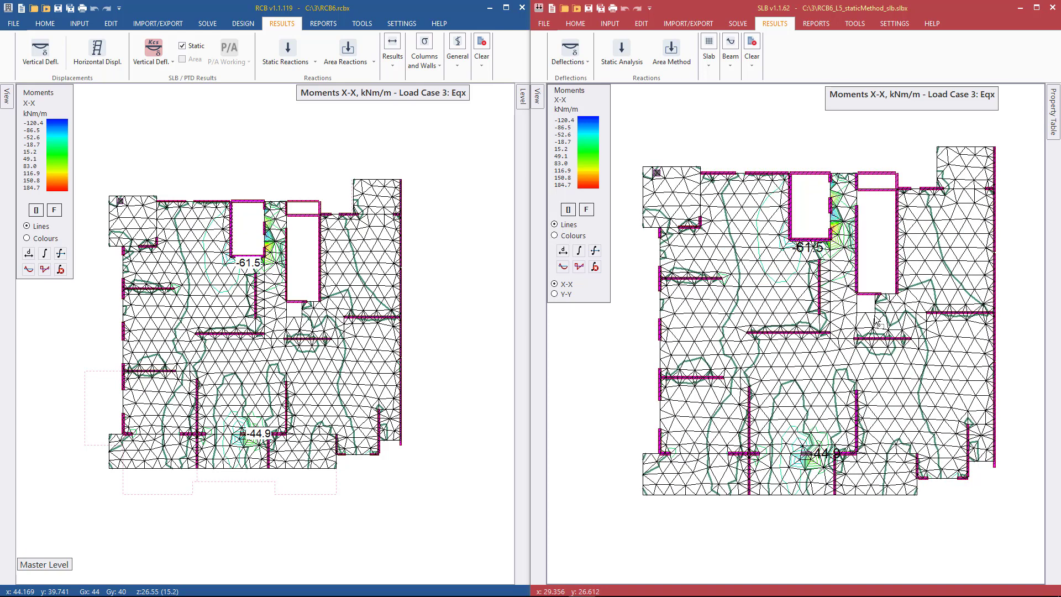